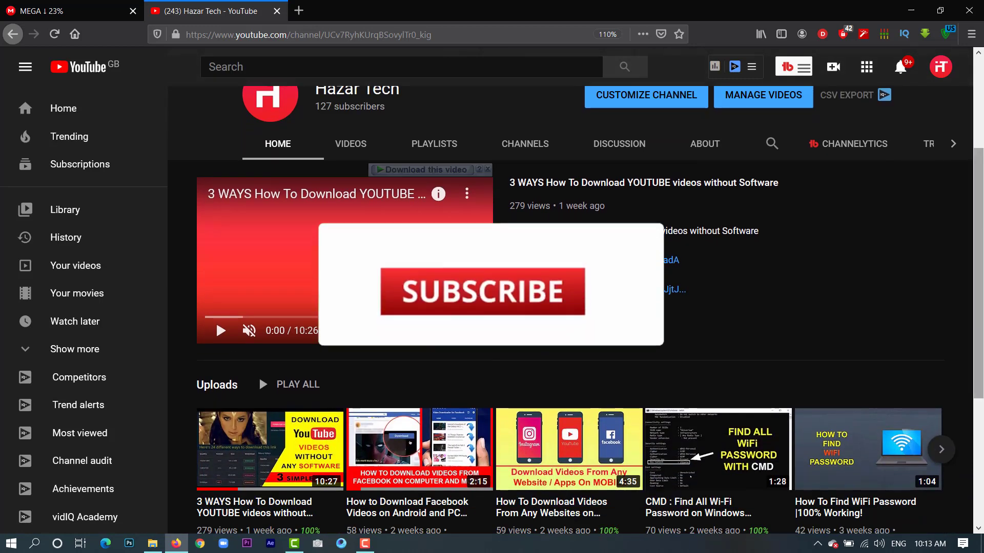
{"action": "scroll", "coordinate": [260, 315], "scroll_direction": "down", "scroll_amount": 5}
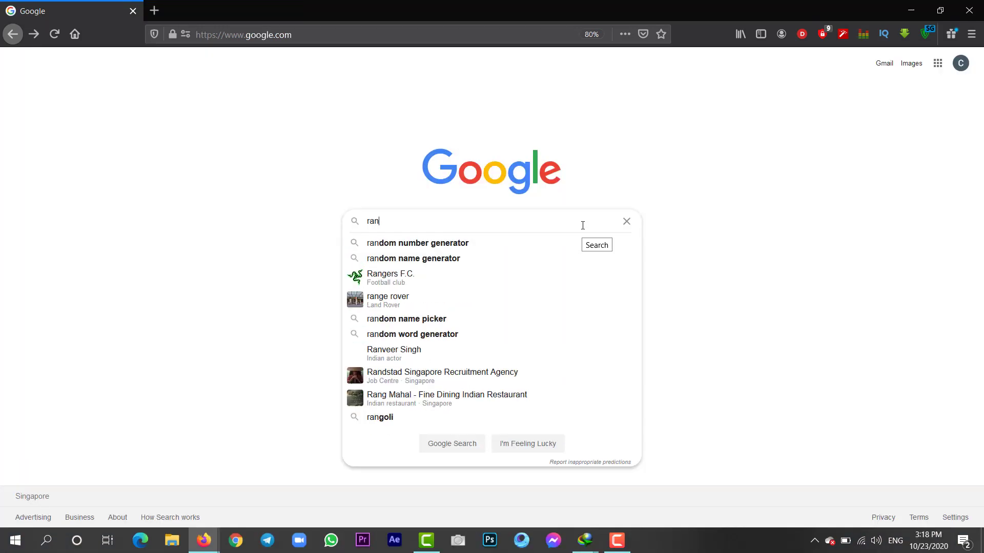
- Search Google for rainmeter in Firefox
{"action": "type", "text": "i"}
{"action": "key", "text": "BackSpace"}
{"action": "key", "text": "BackSpace"}
{"action": "type", "text": "inmeter"}
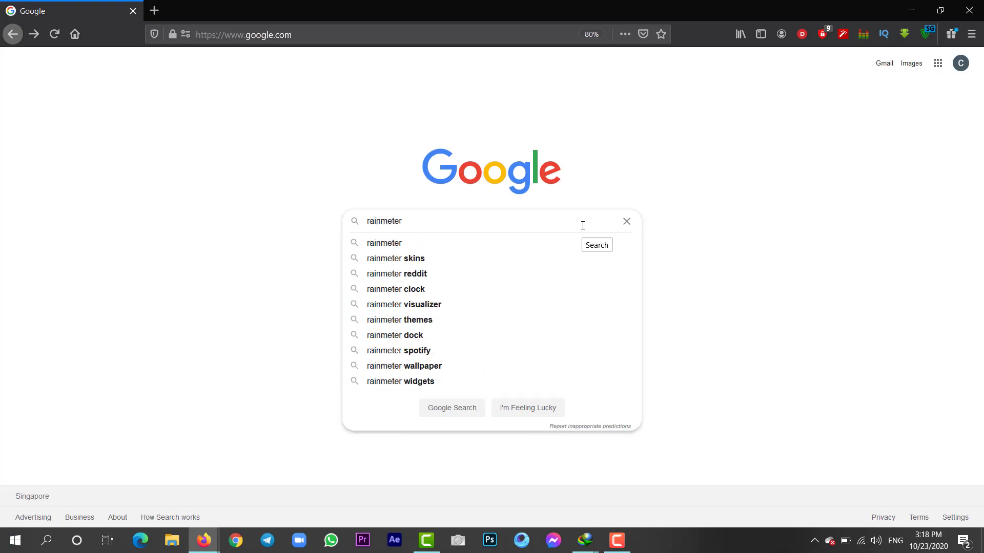
{"action": "key", "text": "Return"}
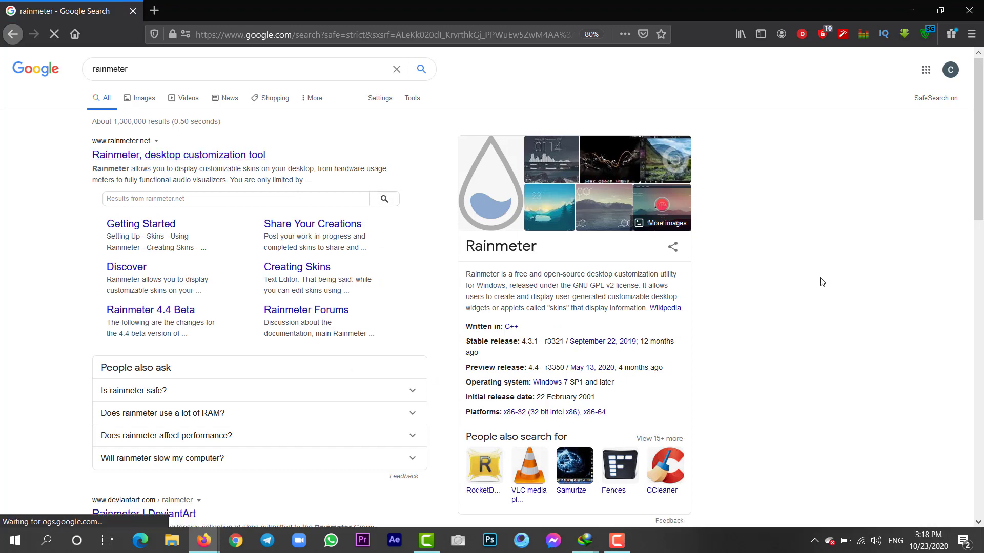
- Download the Rainmeter 4.3.1 final release installer from rainmeter.net
{"action": "scroll", "coordinate": [420, 226], "scroll_direction": "down", "scroll_amount": 3}
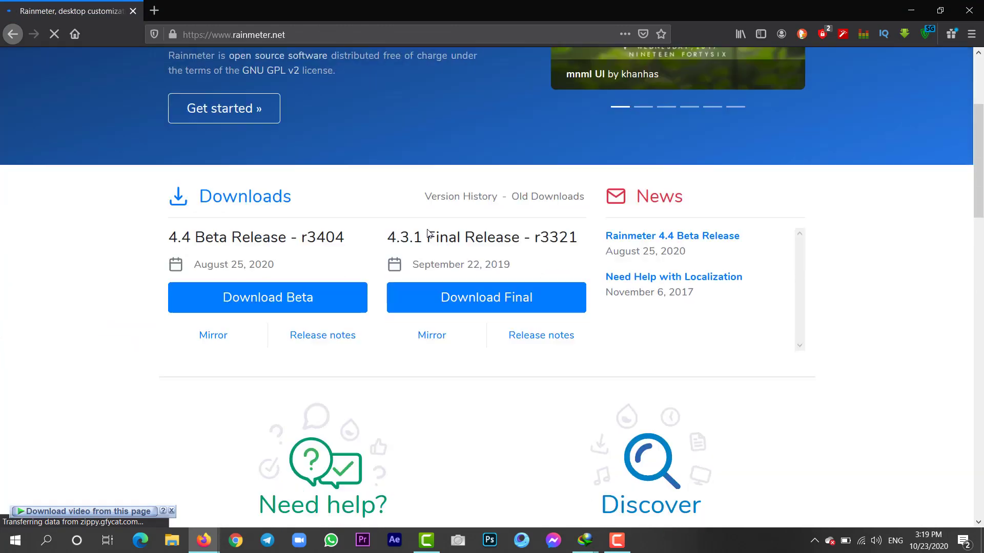
{"action": "scroll", "coordinate": [429, 234], "scroll_direction": "down", "scroll_amount": 1}
{"action": "left_click", "coordinate": [461, 231]}
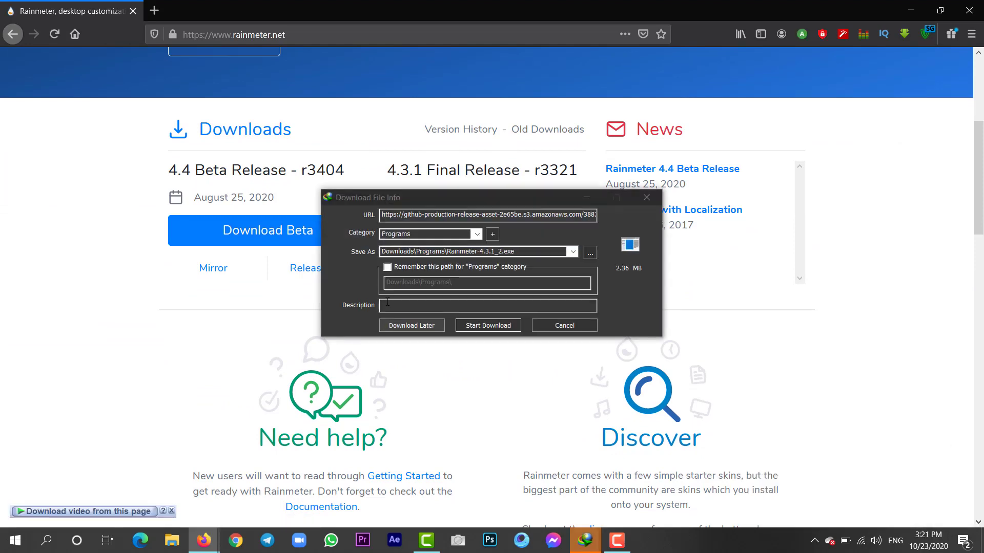
{"action": "left_click", "coordinate": [497, 326]}
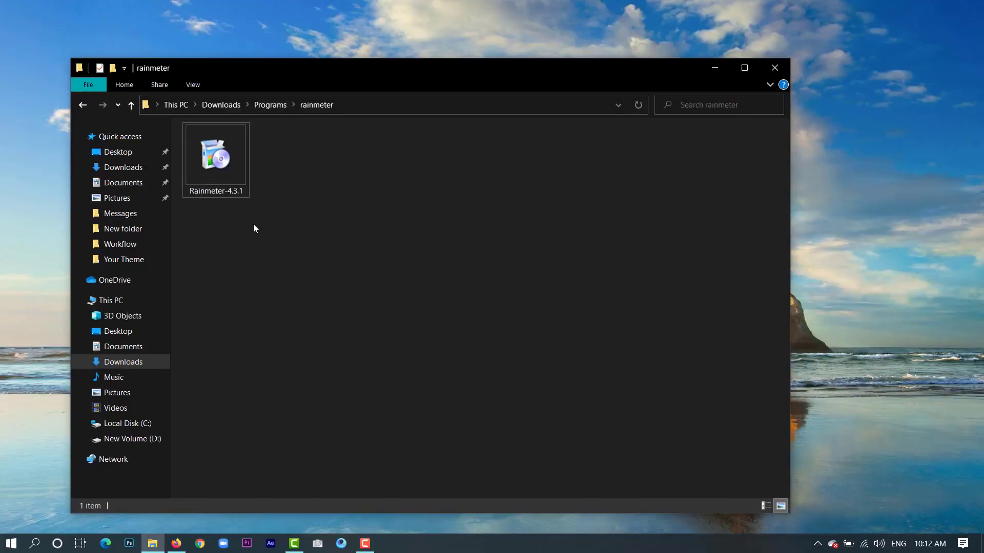
- Install Rainmeter 4.3.1 as a standard installation into Program Files
{"action": "double_click", "coordinate": [237, 177]}
{"action": "left_click", "coordinate": [501, 300]}
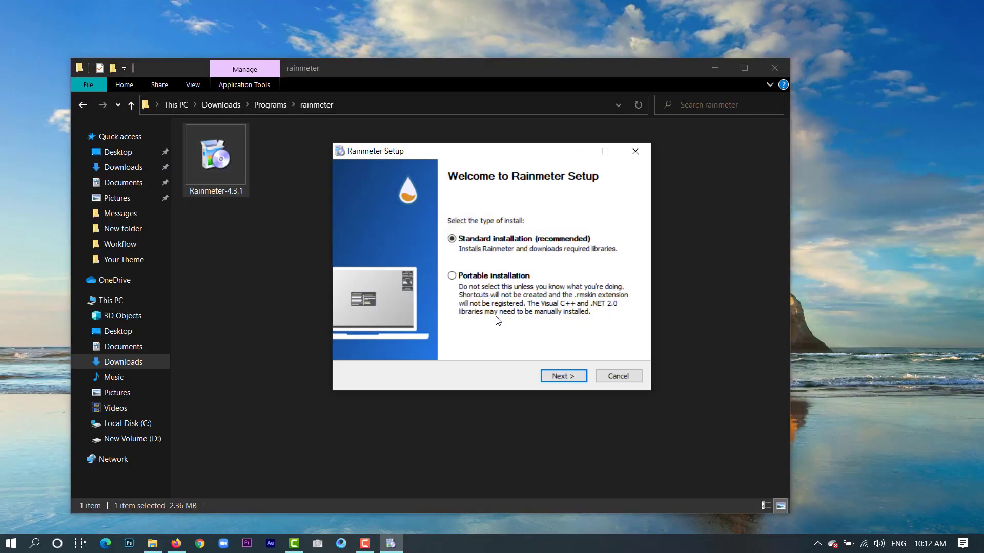
{"action": "left_click", "coordinate": [547, 380]}
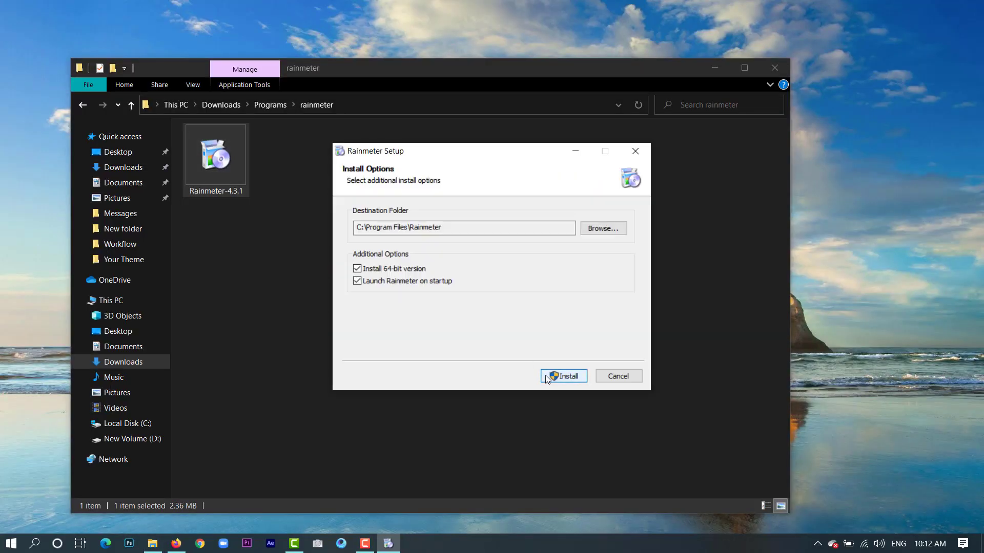
{"action": "left_click", "coordinate": [547, 379]}
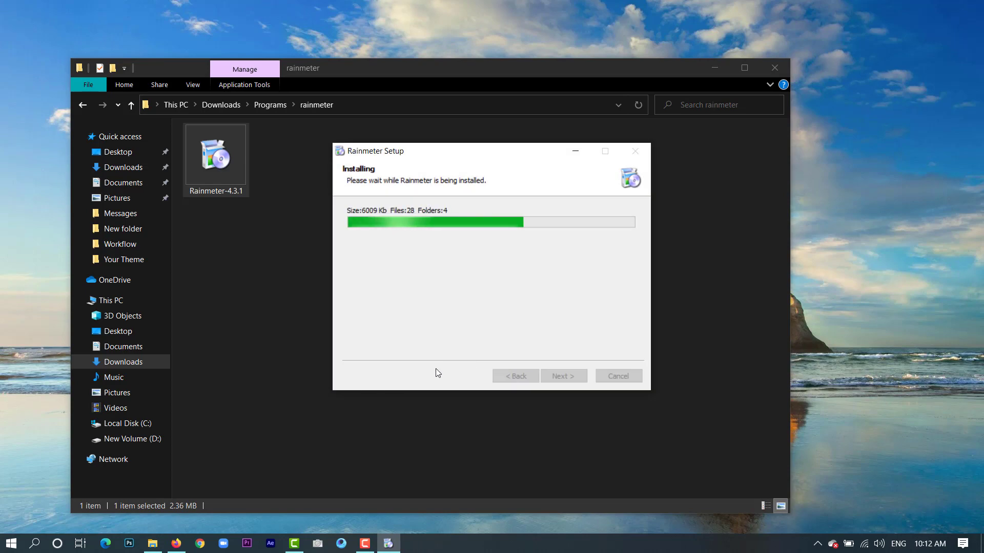
{"action": "left_click", "coordinate": [564, 376]}
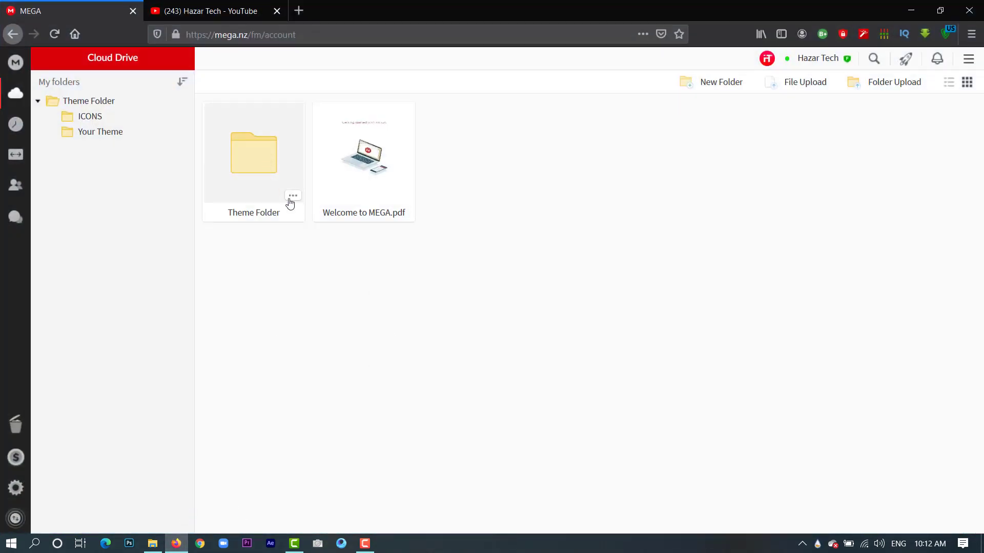
- Download MEGA's Theme Folder as Theme Folder.zip and open its containing folder
{"action": "left_click", "coordinate": [291, 198]}
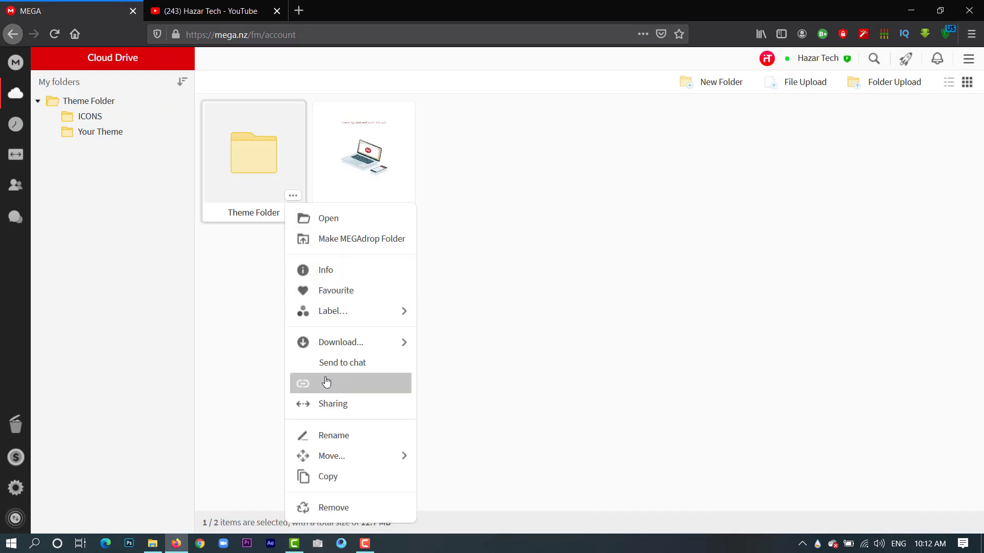
{"action": "mouse_move", "coordinate": [325, 348]}
{"action": "left_click", "coordinate": [468, 353]}
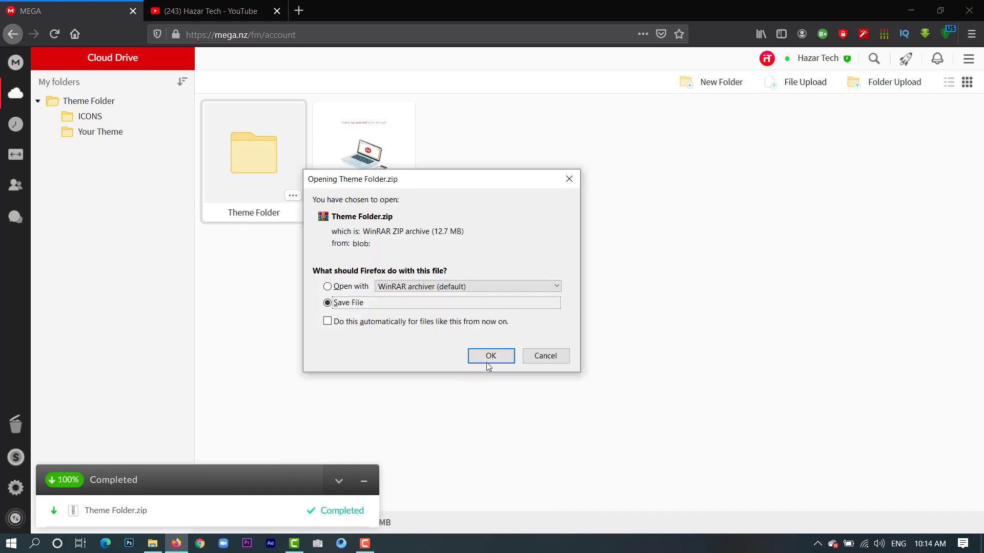
{"action": "left_click", "coordinate": [490, 358]}
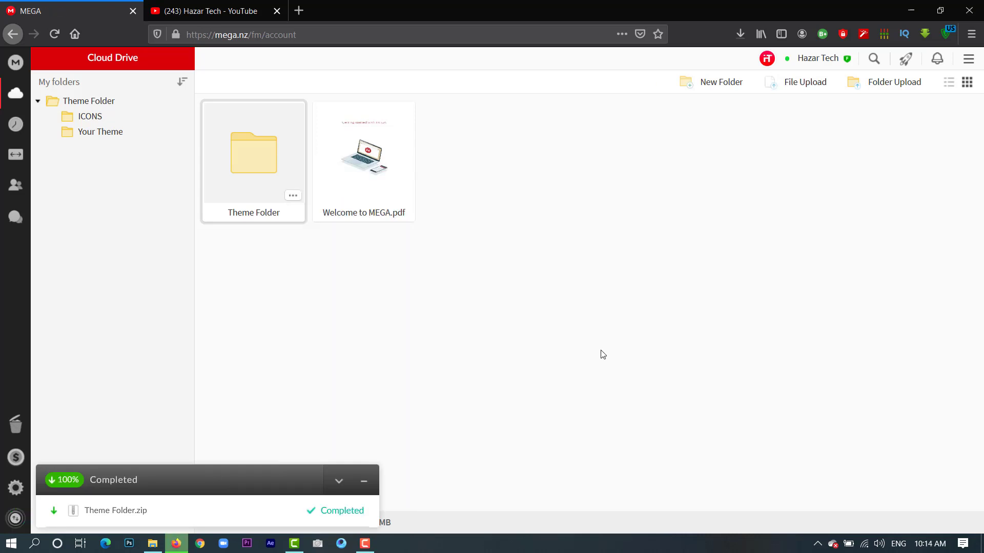
{"action": "left_click", "coordinate": [742, 36]}
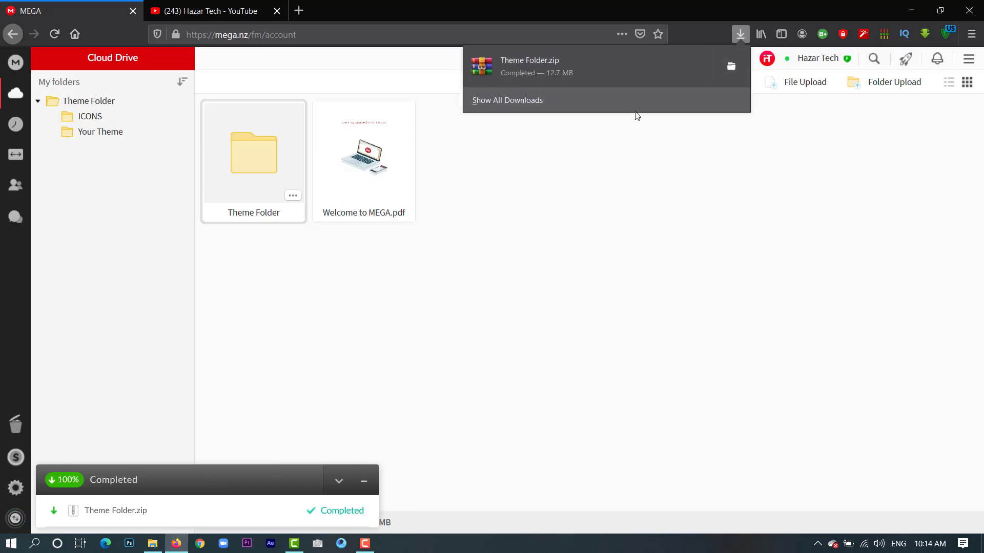
{"action": "left_click", "coordinate": [732, 71]}
- Extract the Theme Folder archive into a Theme Folder folder on the desktop
{"action": "left_click", "coordinate": [908, 9]}
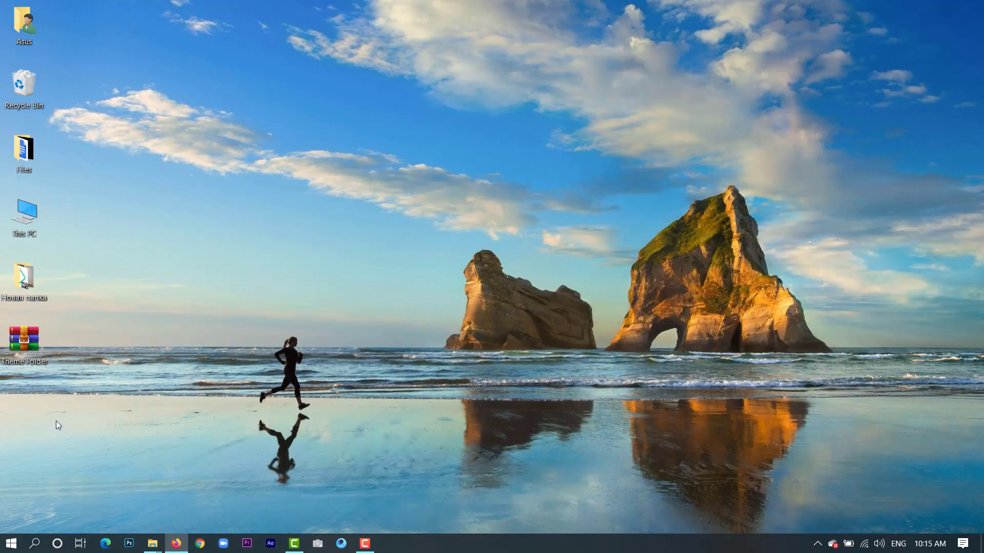
{"action": "right_click", "coordinate": [30, 358]}
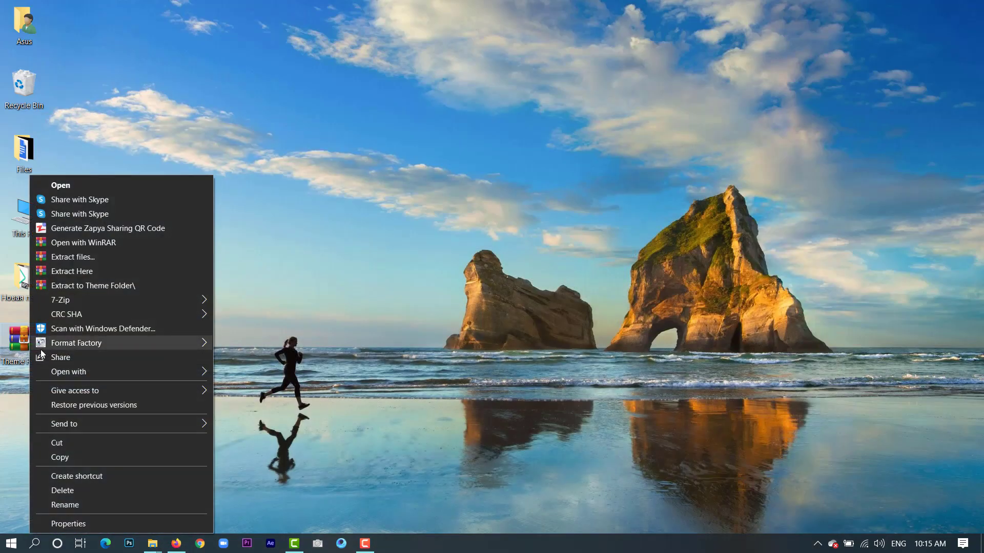
{"action": "left_click", "coordinate": [140, 287]}
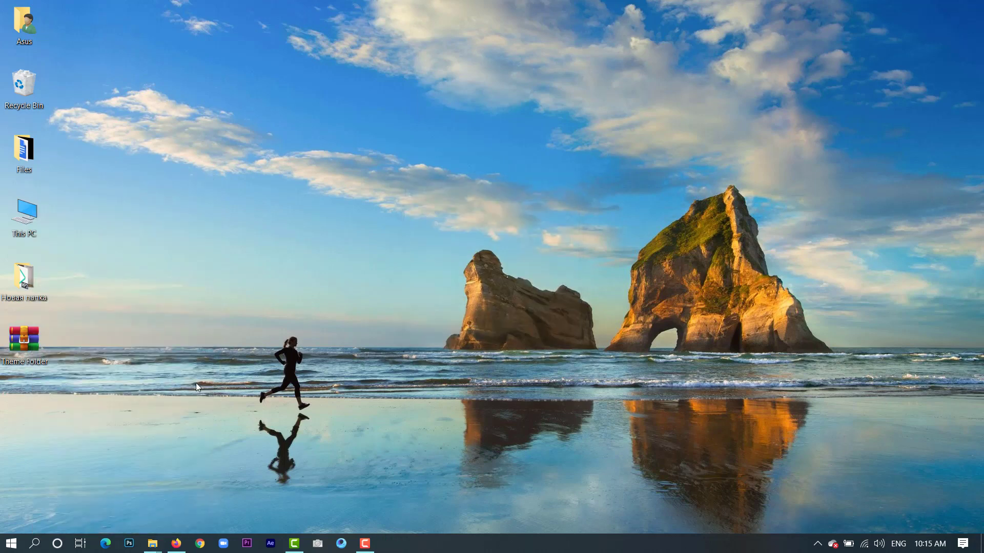
- Open the inner Theme Folder, view it as large icons, and select the Sunset image
{"action": "double_click", "coordinate": [23, 407]}
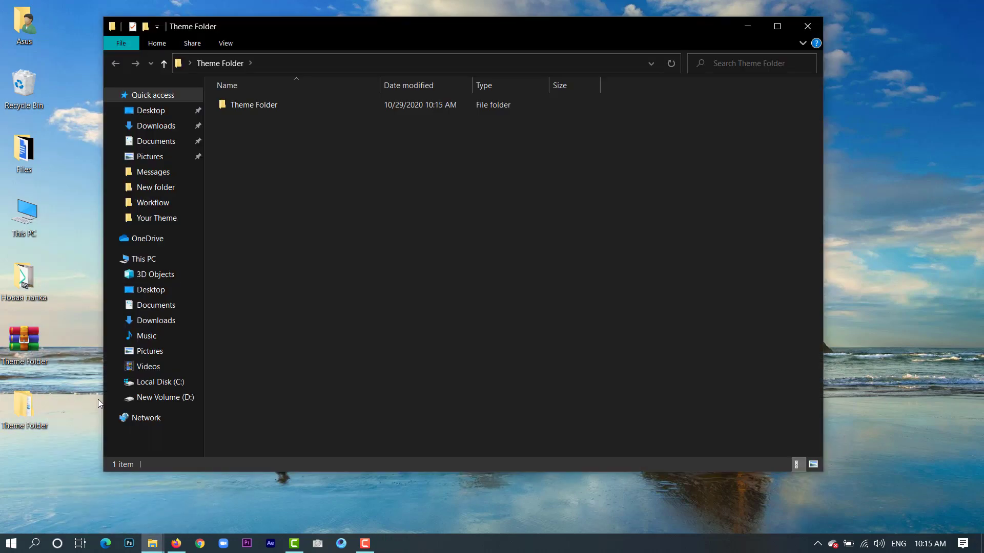
{"action": "double_click", "coordinate": [281, 103]}
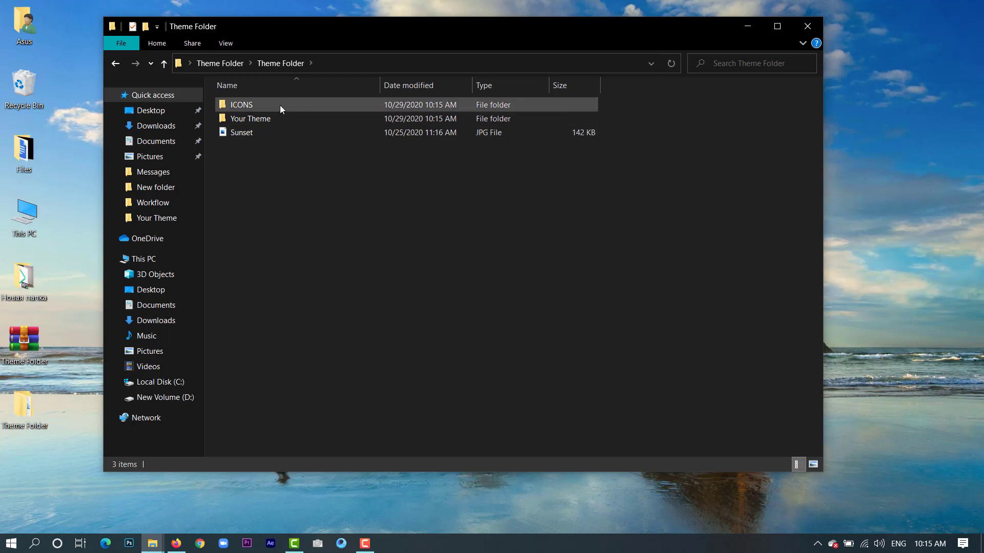
{"action": "right_click", "coordinate": [332, 154]}
{"action": "mouse_move", "coordinate": [451, 163]}
{"action": "left_click", "coordinate": [512, 178]}
{"action": "left_click", "coordinate": [406, 136]}
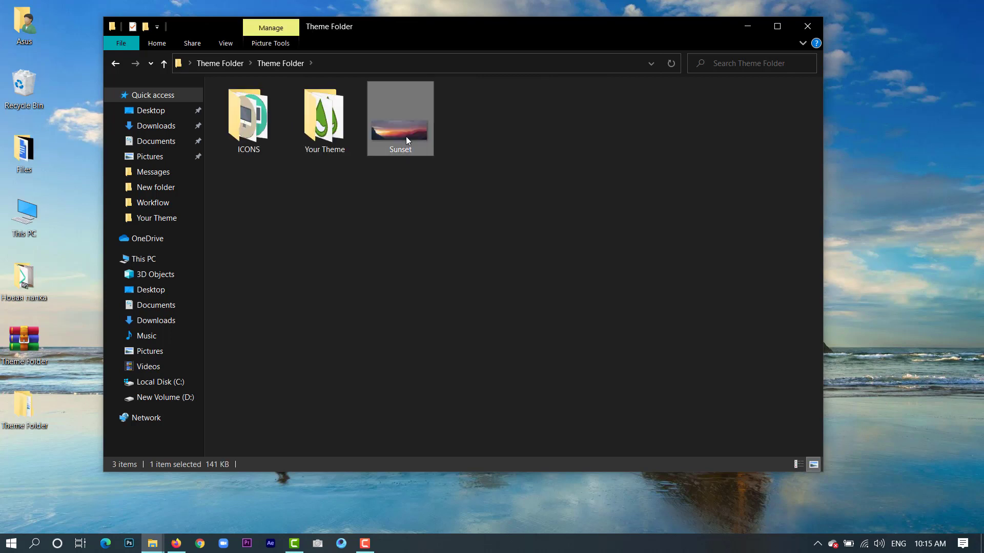
{"action": "right_click", "coordinate": [406, 137]}
- Open Sunset.jpg in Photos, set it as the desktop background, and close Photos
{"action": "double_click", "coordinate": [392, 130]}
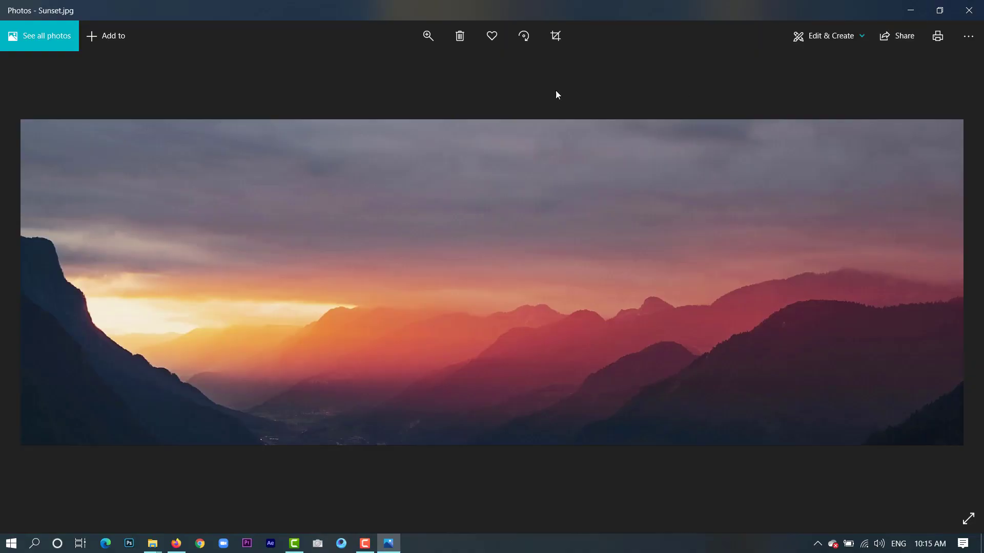
{"action": "left_click", "coordinate": [968, 35]}
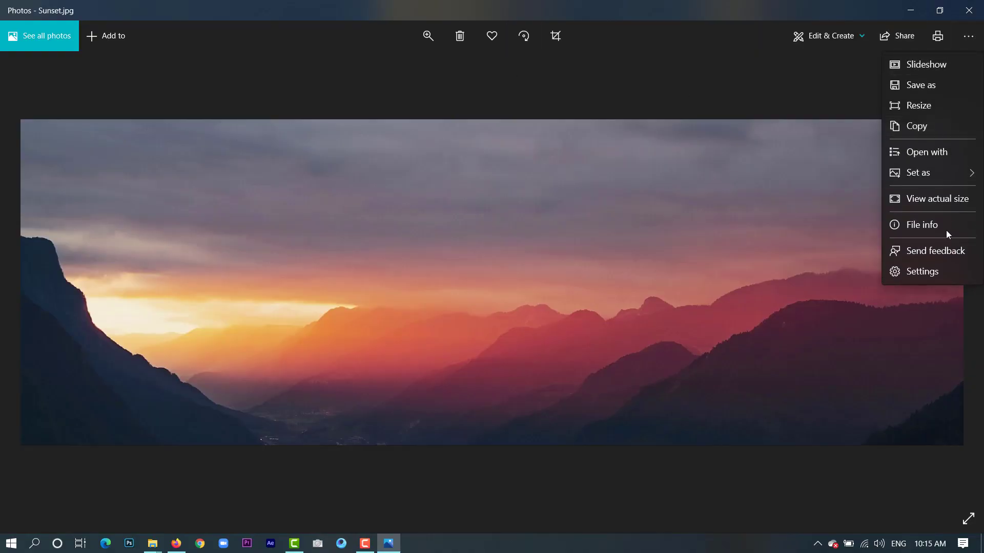
{"action": "mouse_move", "coordinate": [945, 169]}
{"action": "left_click", "coordinate": [935, 195]}
{"action": "left_click", "coordinate": [968, 11]}
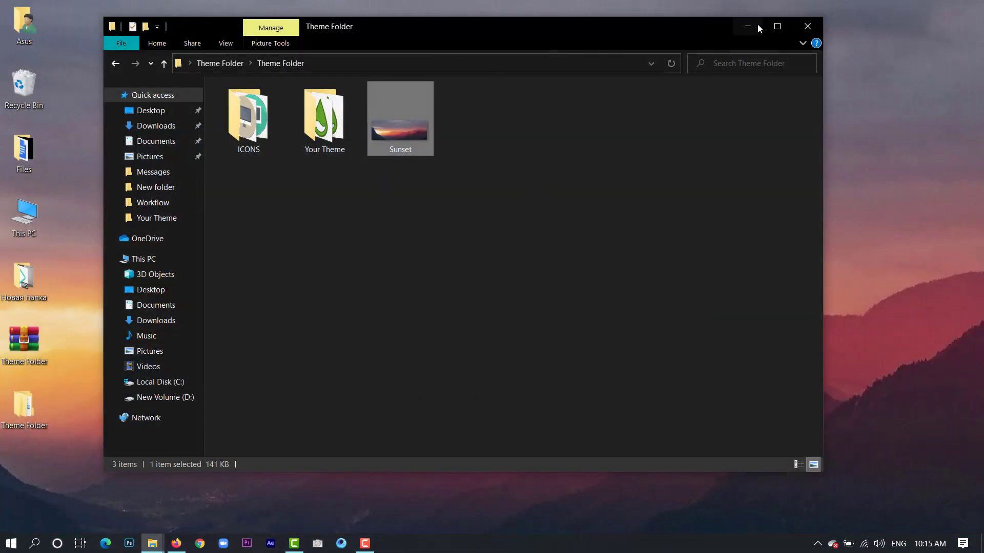
- In Your Theme, install the Amatical, Equinox and Flat Blue Theme skins
{"action": "left_click", "coordinate": [340, 129]}
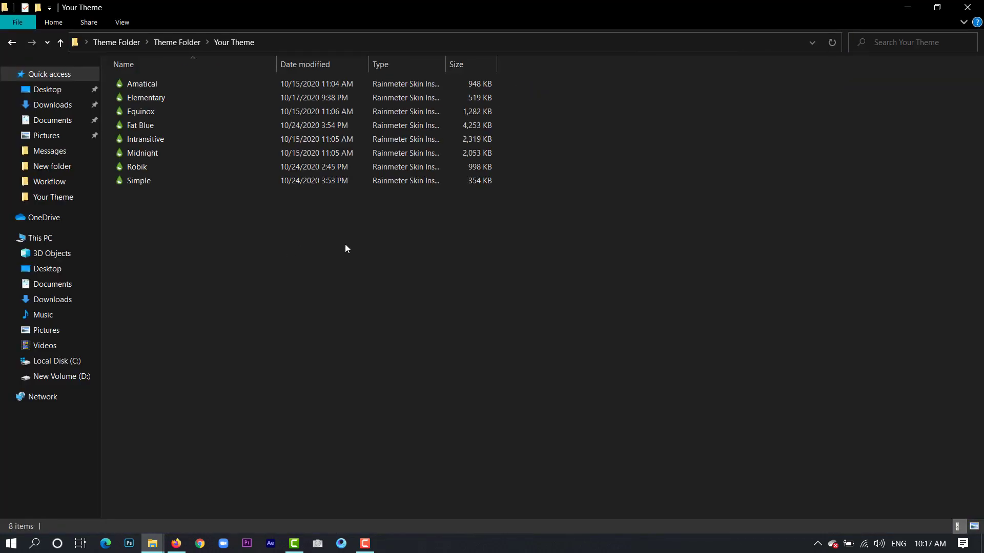
{"action": "double_click", "coordinate": [170, 85]}
{"action": "left_click", "coordinate": [531, 391]}
{"action": "double_click", "coordinate": [148, 111]}
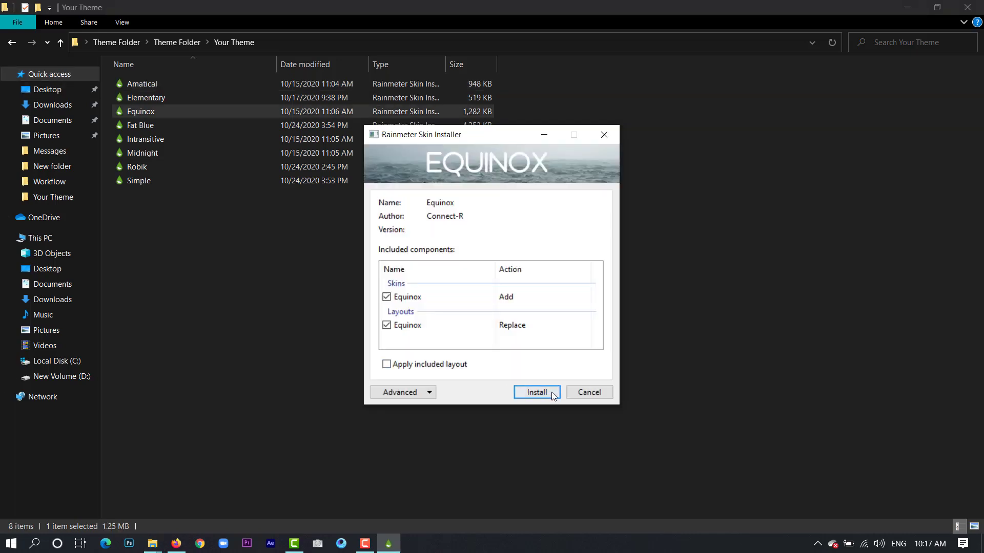
{"action": "left_click", "coordinate": [543, 392]}
{"action": "double_click", "coordinate": [149, 125]}
{"action": "left_click", "coordinate": [538, 393]}
- Install the Intransitive, Midnight Mount, Robik and Simple Clean skins, then minimize Explorer
{"action": "double_click", "coordinate": [149, 139]}
{"action": "left_click", "coordinate": [554, 392]}
{"action": "double_click", "coordinate": [144, 153]}
{"action": "left_click", "coordinate": [556, 393]}
{"action": "double_click", "coordinate": [165, 166]}
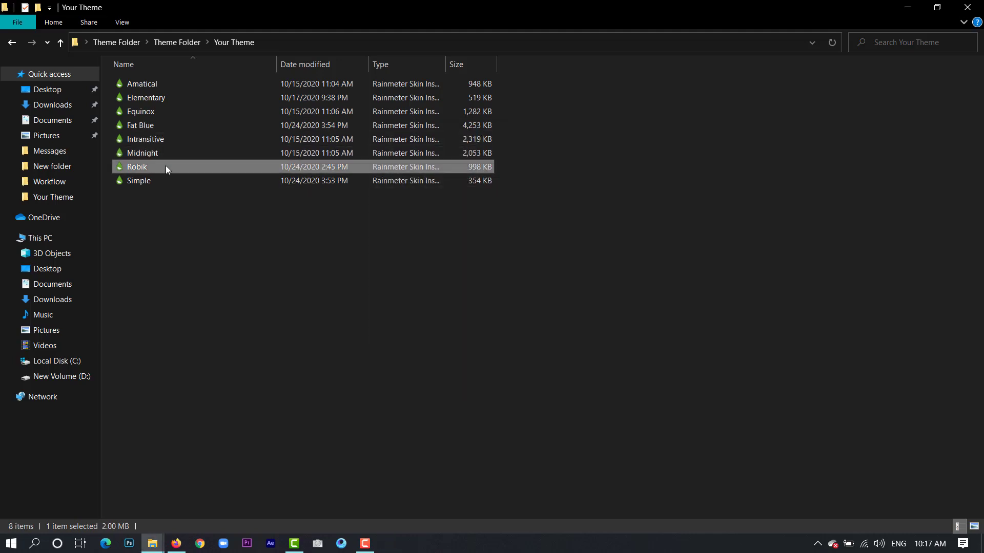
{"action": "left_click", "coordinate": [557, 391]}
{"action": "double_click", "coordinate": [194, 184]}
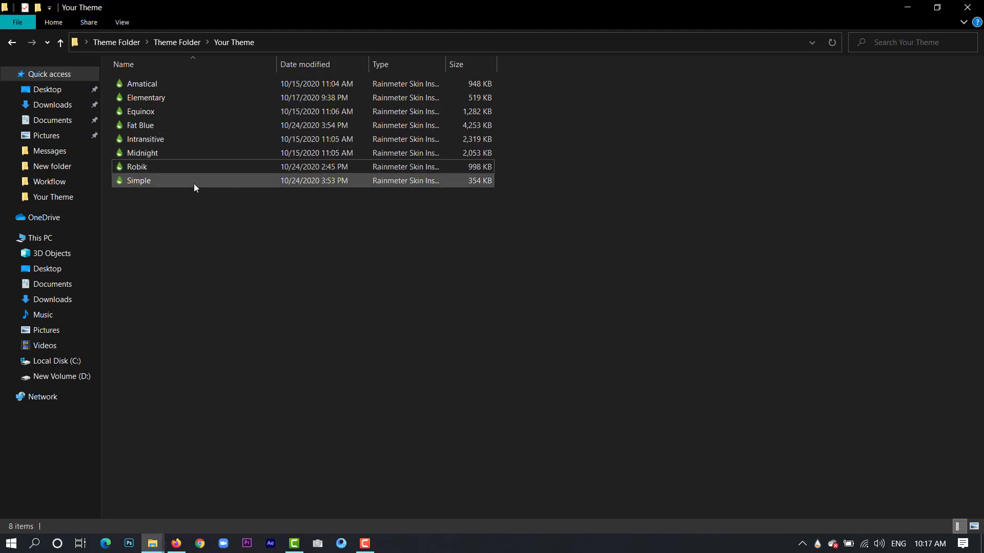
{"action": "left_click", "coordinate": [517, 391]}
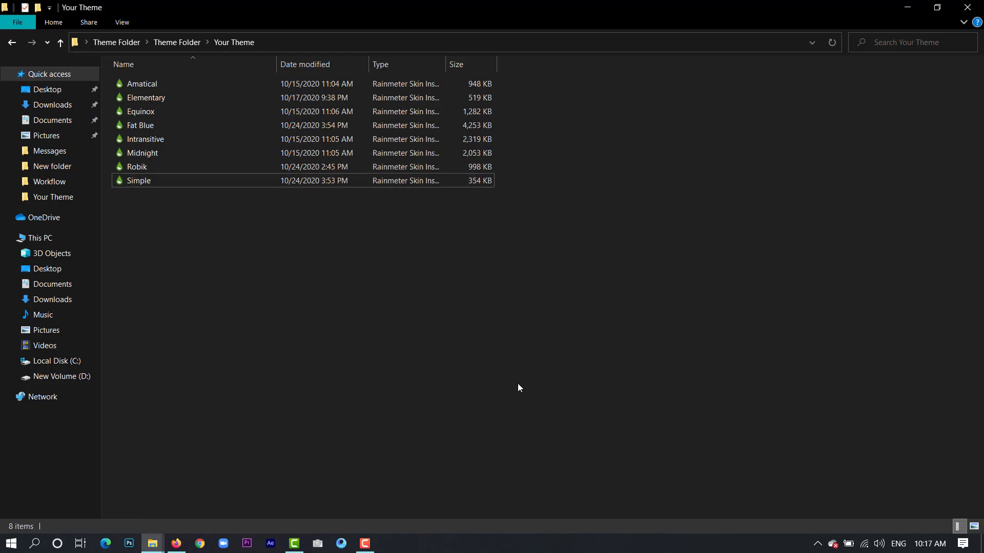
{"action": "left_click", "coordinate": [906, 7]}
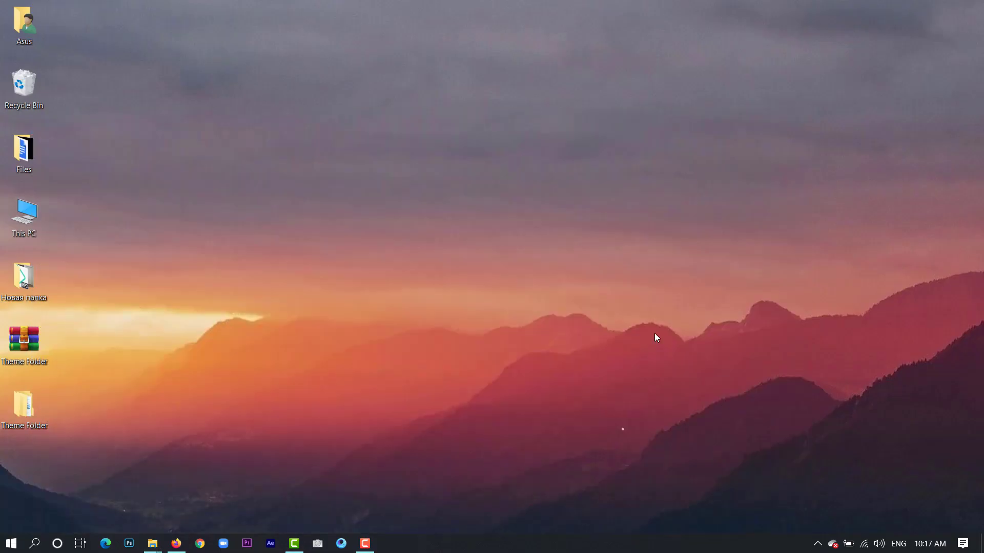
- Open Manage Rainmeter from the tray and hide the desktop icons
{"action": "left_click", "coordinate": [819, 547]}
{"action": "left_click", "coordinate": [804, 523]}
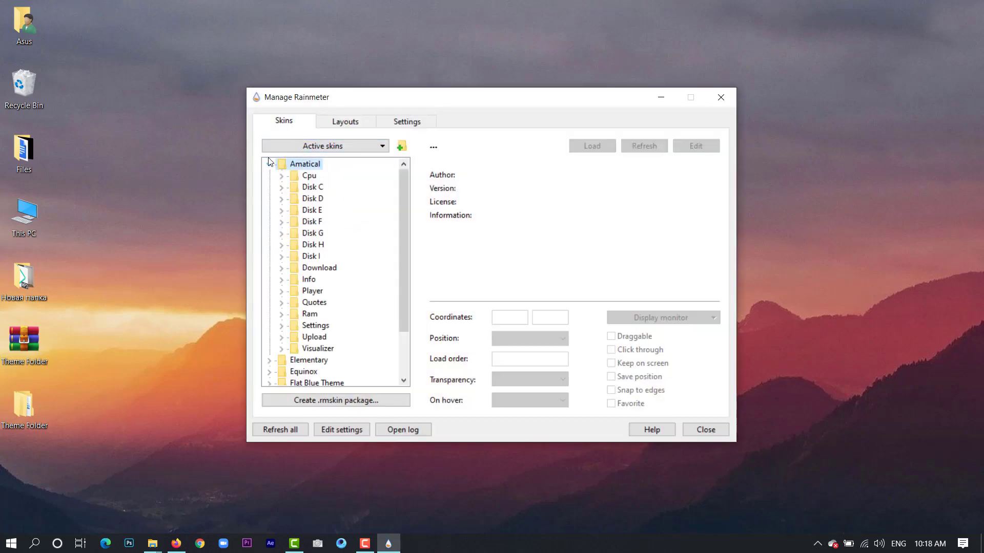
{"action": "left_click", "coordinate": [281, 268]}
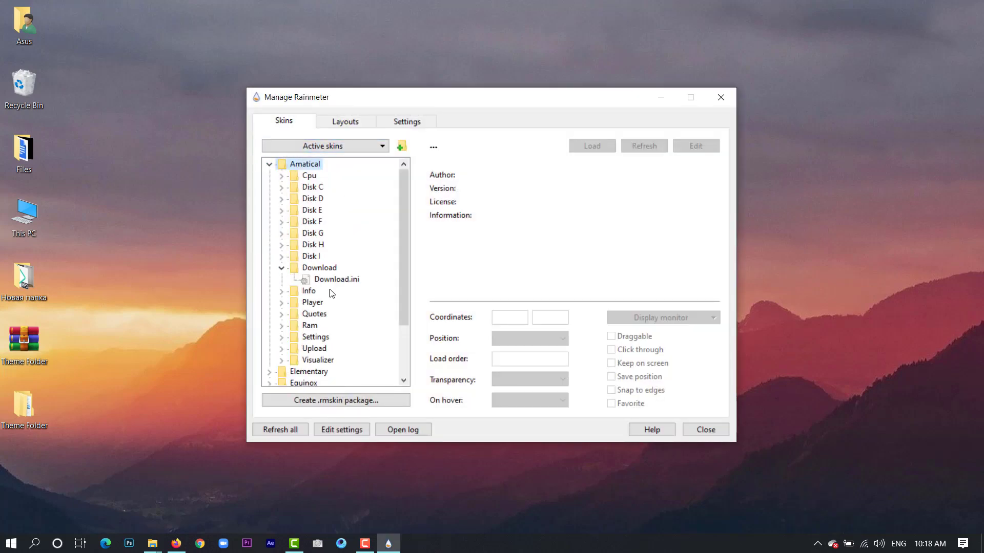
{"action": "right_click", "coordinate": [91, 90]}
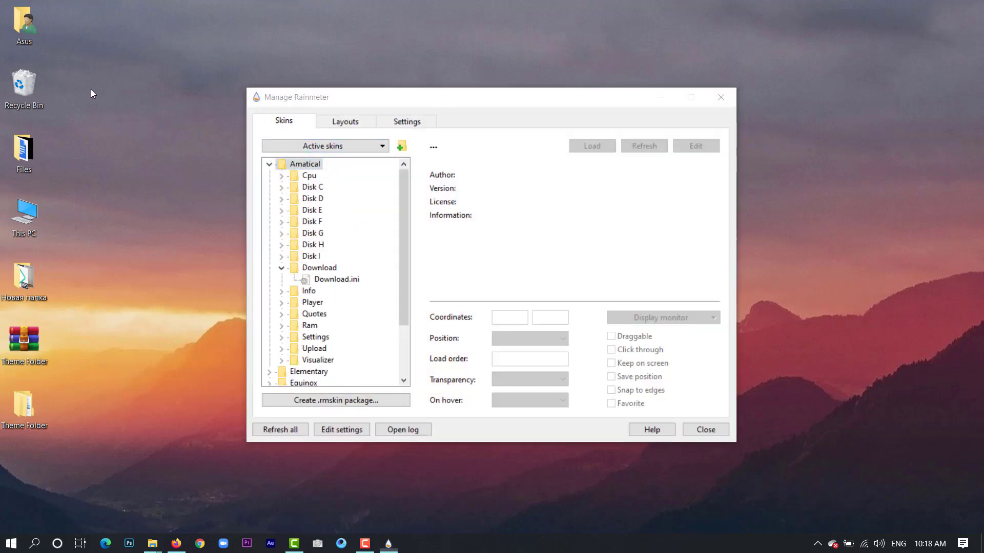
{"action": "mouse_move", "coordinate": [112, 100]}
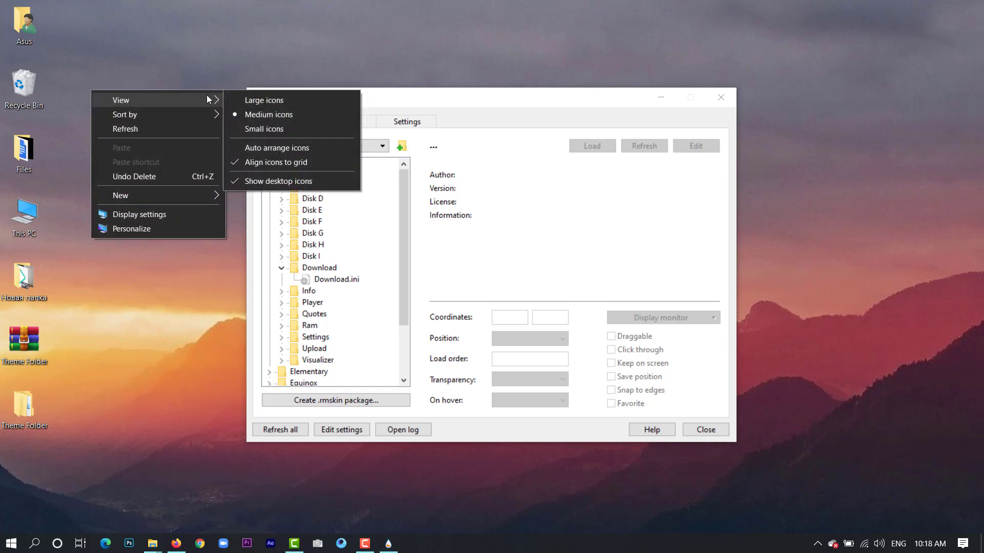
{"action": "left_click", "coordinate": [278, 181]}
{"action": "left_click_drag", "start_coordinate": [484, 103], "coordinate": [432, 85]}
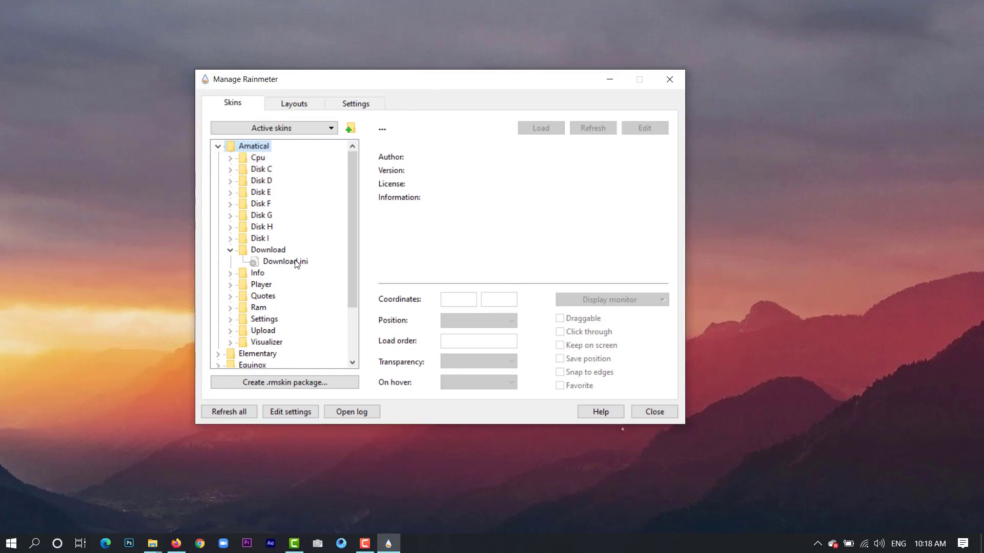
- Load Amatical's Download and Upload skins, placing Download at the lower right
{"action": "left_click", "coordinate": [296, 263]}
{"action": "left_click", "coordinate": [540, 127]}
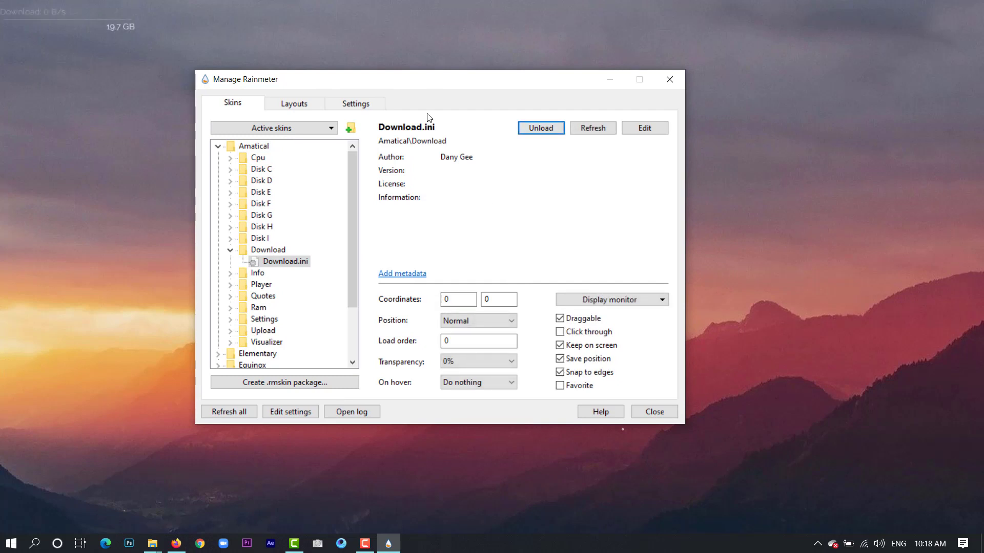
{"action": "left_click_drag", "start_coordinate": [105, 14], "coordinate": [884, 420]}
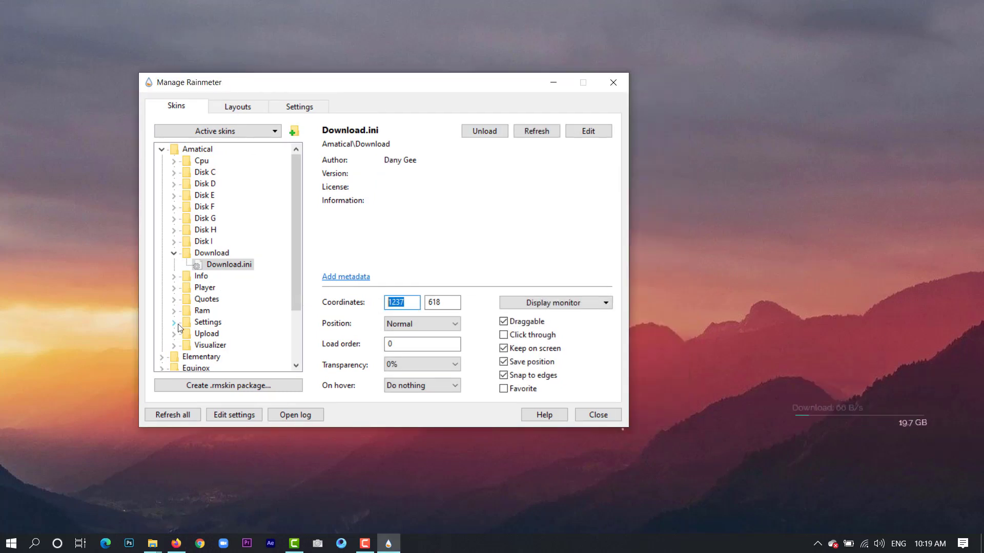
{"action": "left_click", "coordinate": [175, 334]}
{"action": "left_click", "coordinate": [223, 345]}
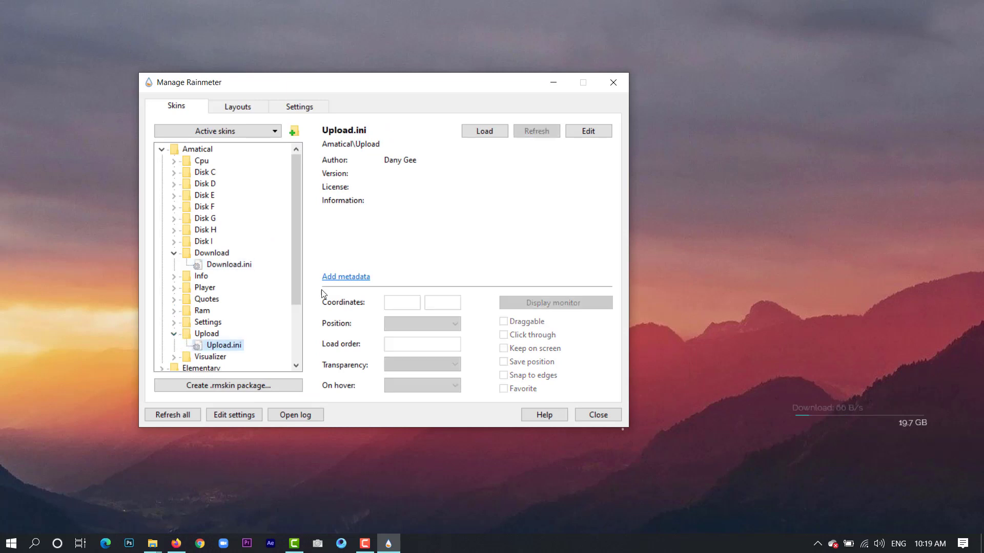
{"action": "left_click", "coordinate": [484, 131]}
- Set the Upload skin's position to X 1237, Y 680
{"action": "double_click", "coordinate": [395, 303]}
{"action": "right_click", "coordinate": [390, 305]}
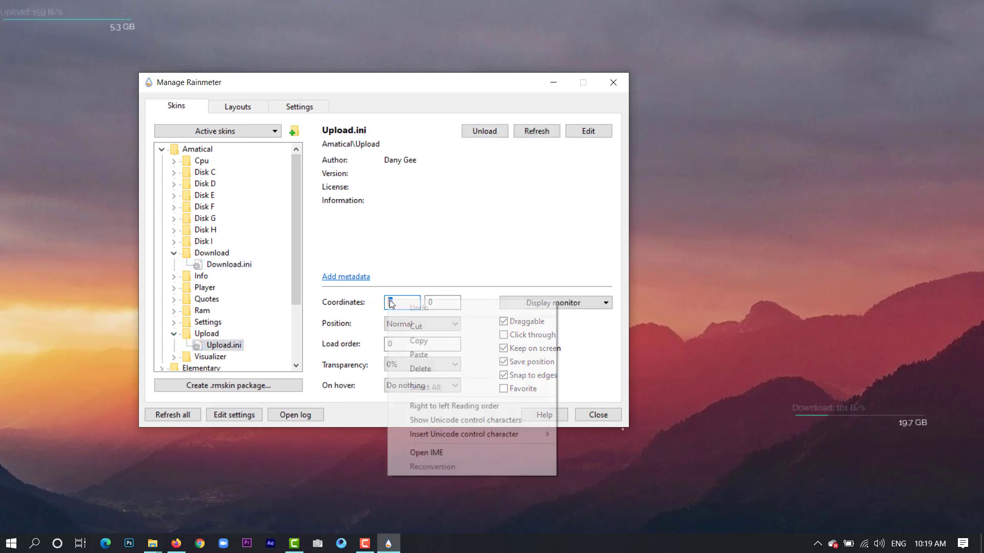
{"action": "left_click", "coordinate": [437, 359]}
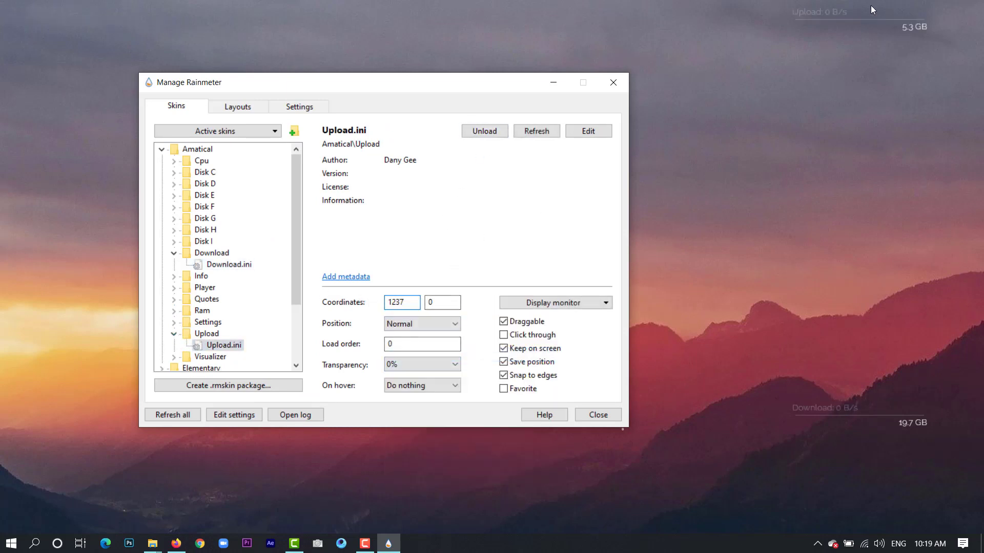
{"action": "left_click", "coordinate": [862, 23]}
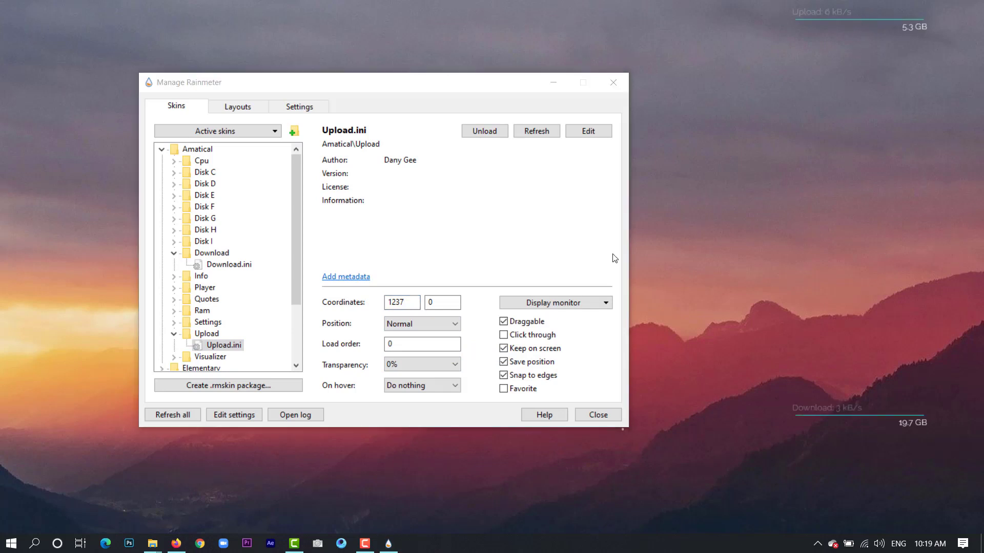
{"action": "left_click", "coordinate": [443, 302]}
{"action": "left_click_drag", "start_coordinate": [443, 301], "coordinate": [401, 305]}
{"action": "type", "text": "6"}
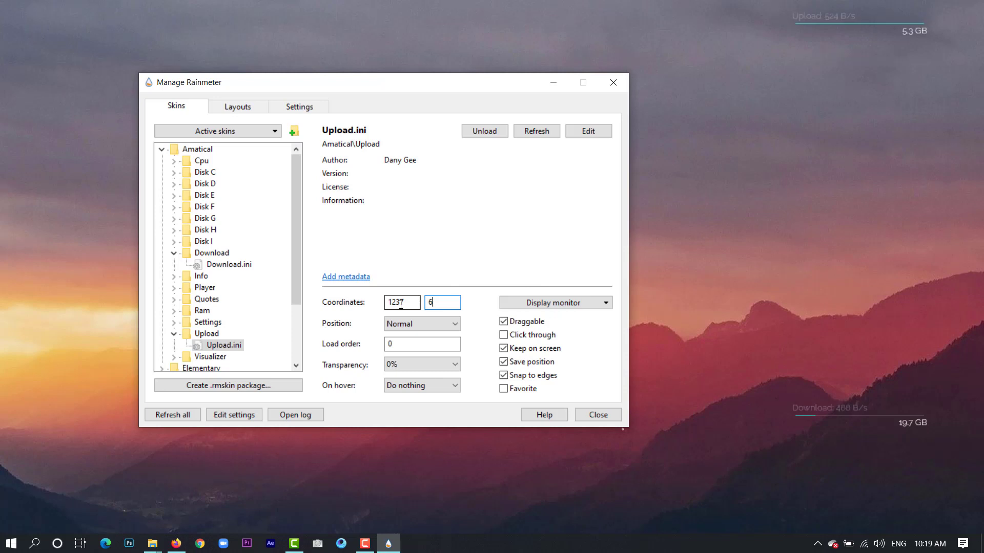
{"action": "type", "text": "8"}
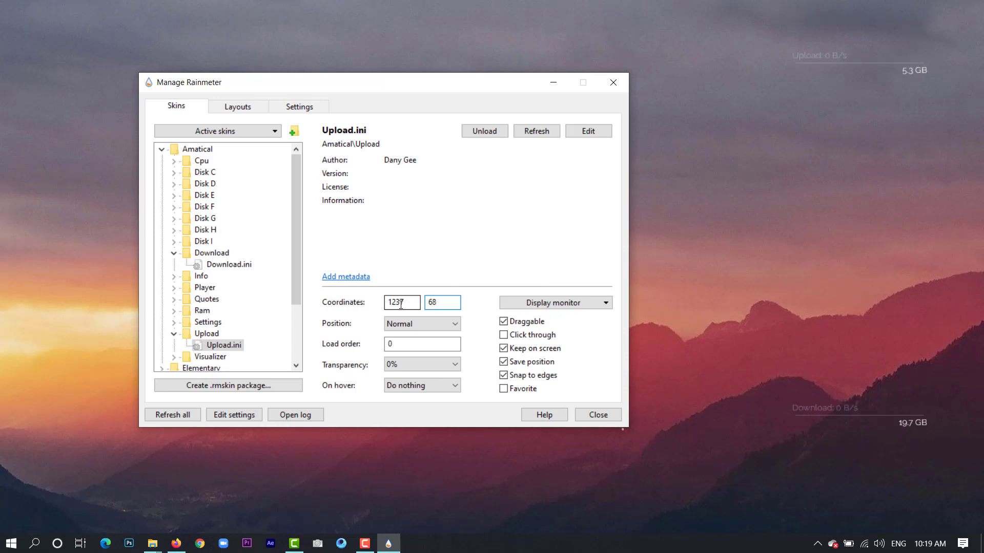
{"action": "type", "text": "0"}
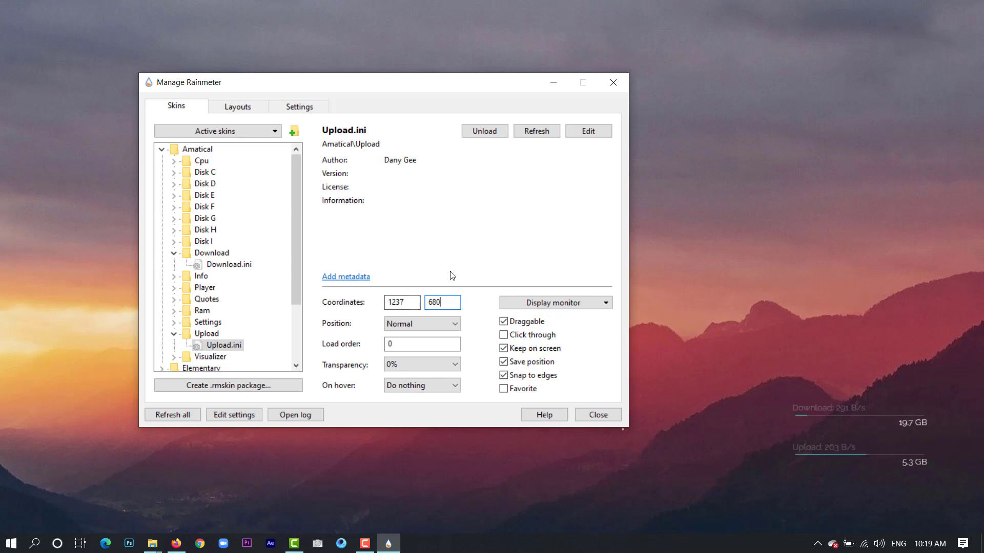
{"action": "scroll", "coordinate": [215, 270], "scroll_direction": "down", "scroll_amount": 3}
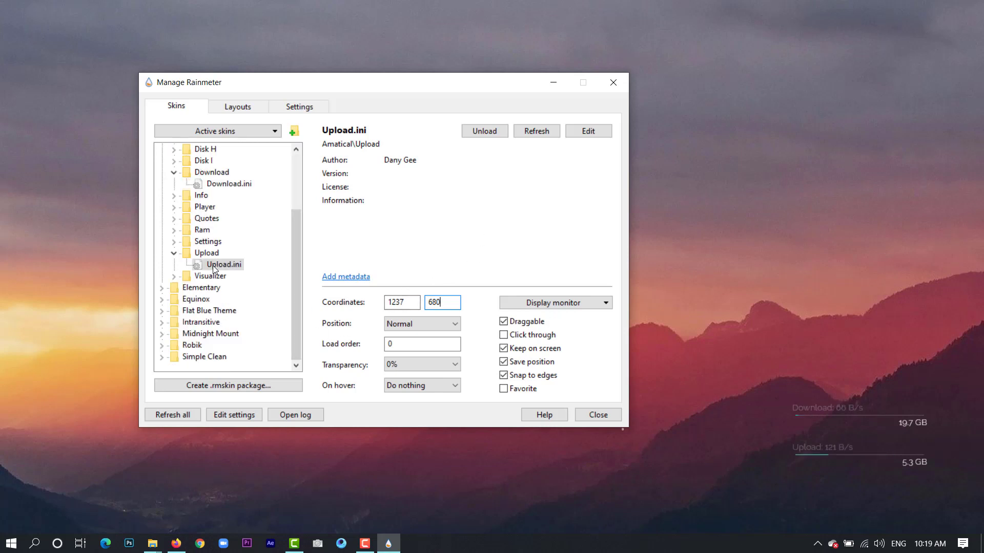
- Load the Elementary analog.ini clock and nudge it slightly lower at the top-left
{"action": "left_click", "coordinate": [161, 289]}
{"action": "left_click", "coordinate": [174, 265]}
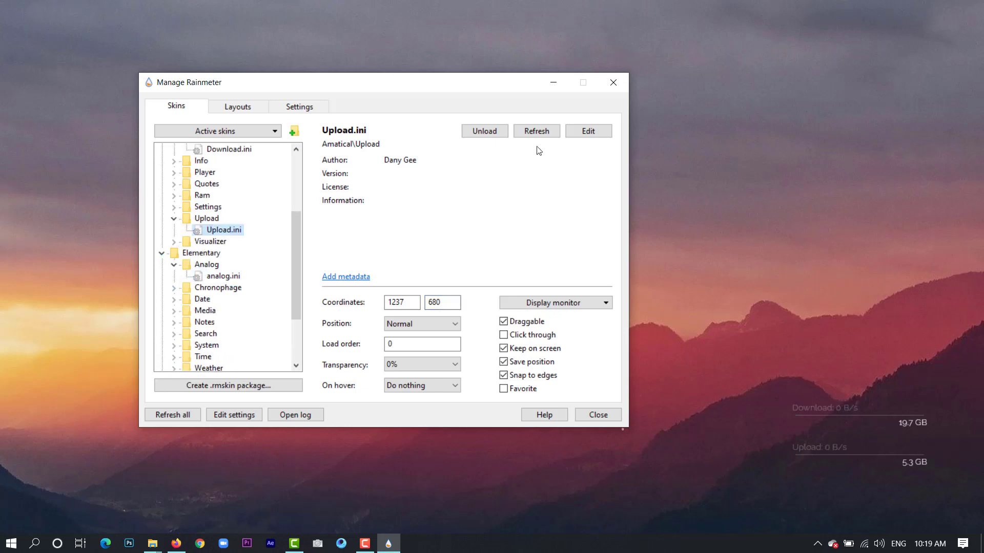
{"action": "left_click", "coordinate": [242, 275]}
{"action": "left_click", "coordinate": [484, 131]}
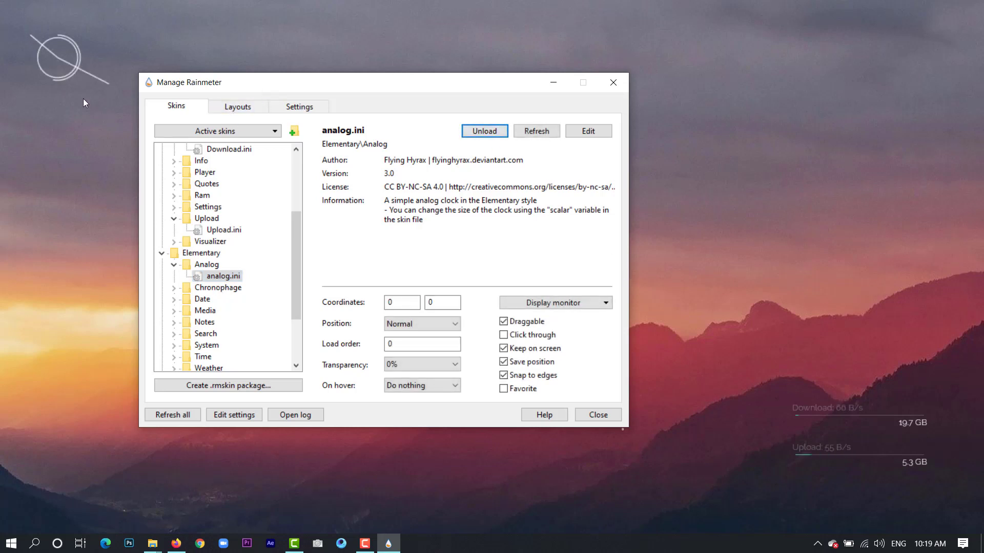
{"action": "left_click_drag", "start_coordinate": [69, 73], "coordinate": [68, 87]}
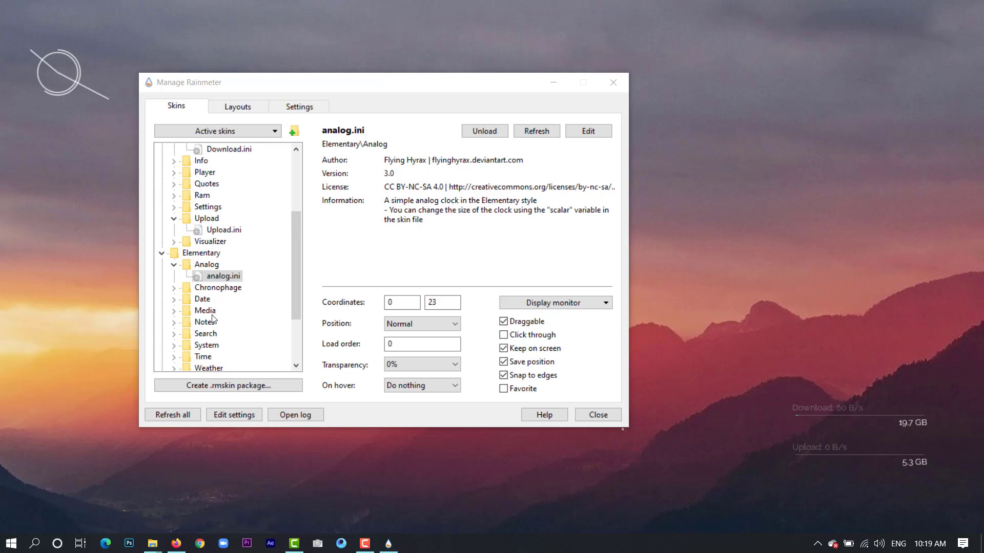
{"action": "scroll", "coordinate": [213, 318], "scroll_direction": "down", "scroll_amount": 3}
- Load Equinox's Greets.ini and move the GOOD MORNING! greeting to the upper right
{"action": "left_click", "coordinate": [161, 300]}
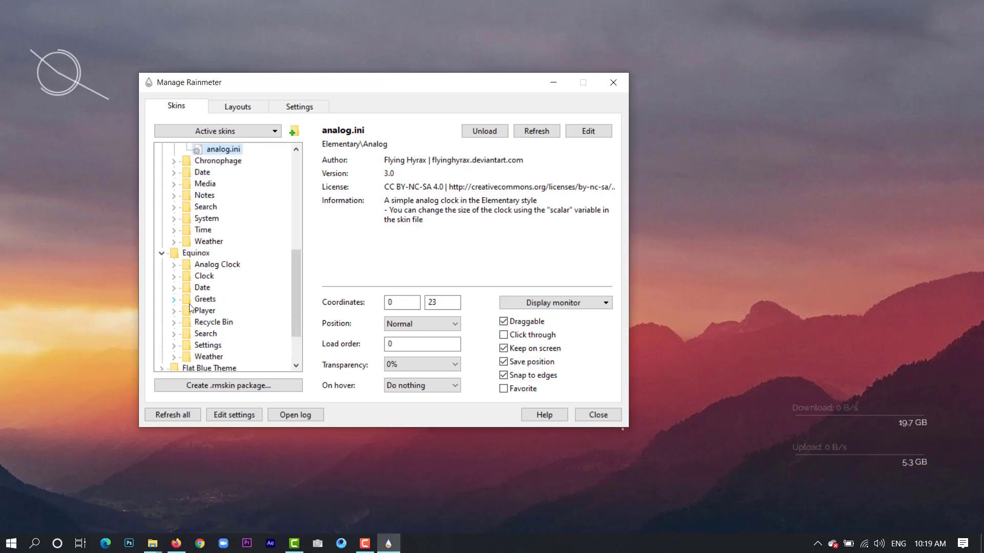
{"action": "left_click", "coordinate": [174, 300]}
{"action": "left_click", "coordinate": [222, 311]}
{"action": "left_click", "coordinate": [485, 131]}
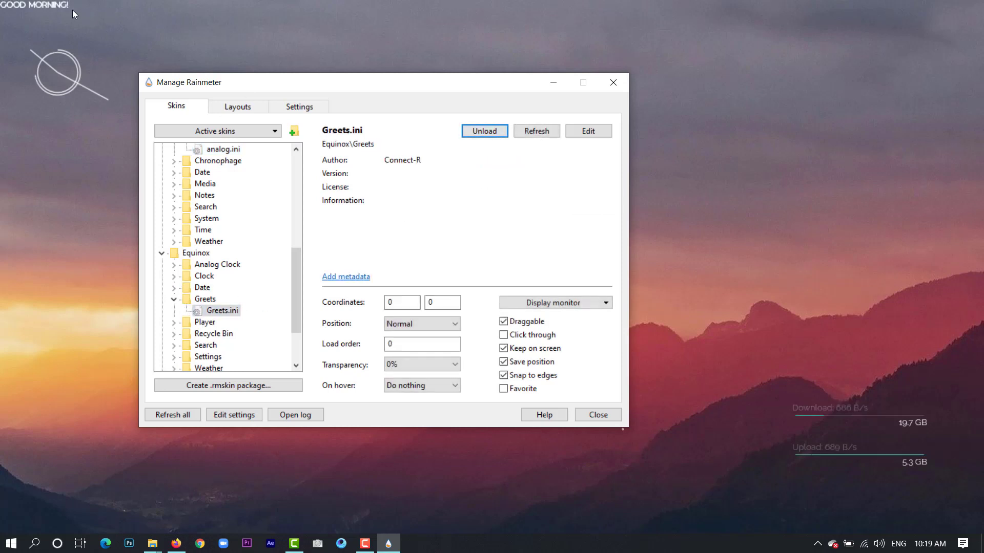
{"action": "left_click_drag", "start_coordinate": [48, 4], "coordinate": [903, 57]}
{"action": "scroll", "coordinate": [202, 310], "scroll_direction": "down", "scroll_amount": 1}
{"action": "left_click", "coordinate": [203, 310]}
{"action": "scroll", "coordinate": [202, 311], "scroll_direction": "down", "scroll_amount": 1}
{"action": "left_click", "coordinate": [162, 311]}
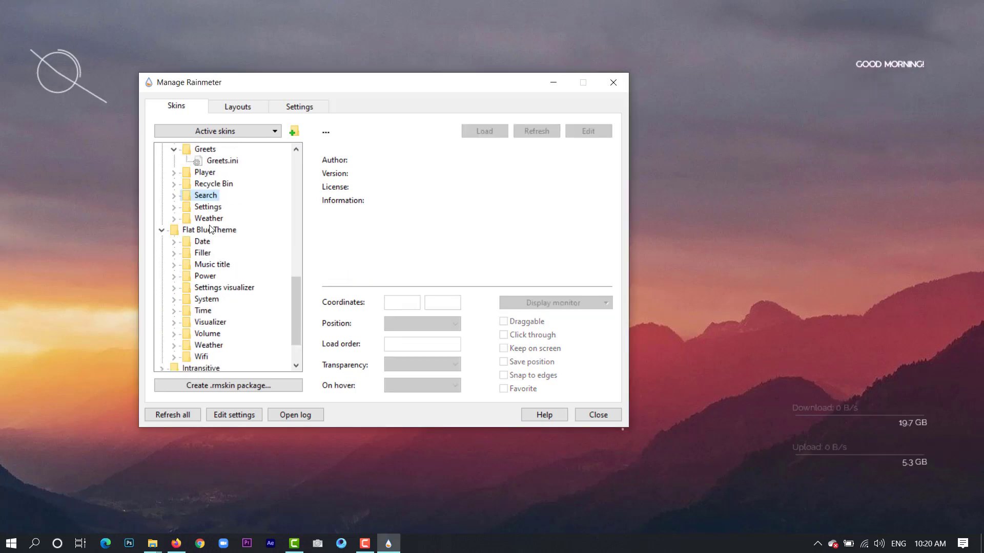
- Load Flat Blue Theme's Power.ini and place the power buttons at the bottom-right
{"action": "left_click", "coordinate": [174, 276]}
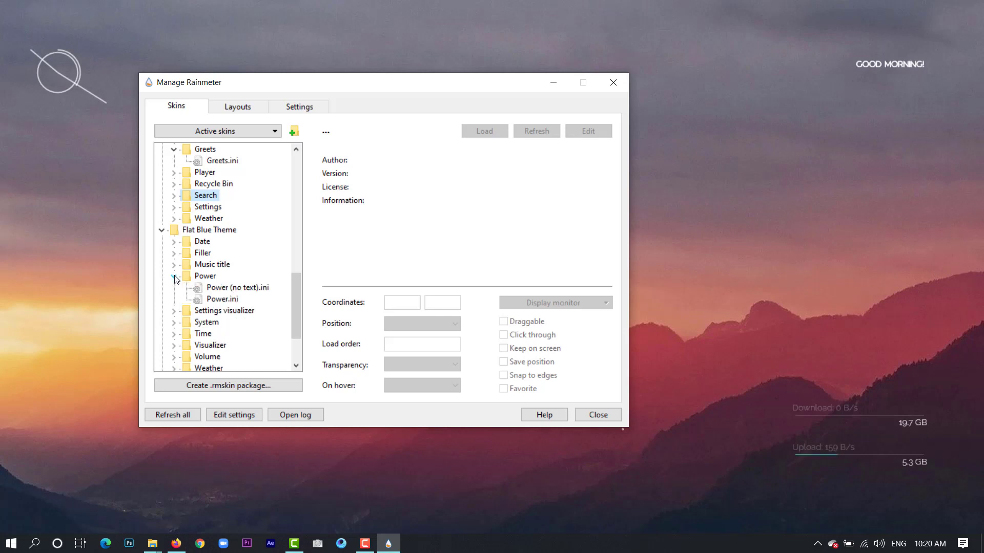
{"action": "left_click", "coordinate": [230, 299]}
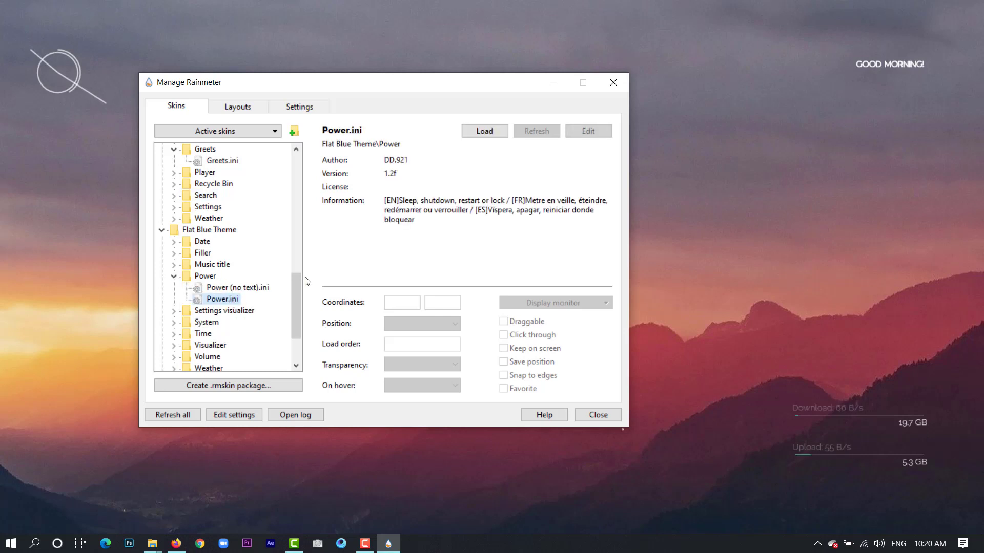
{"action": "left_click", "coordinate": [480, 135]}
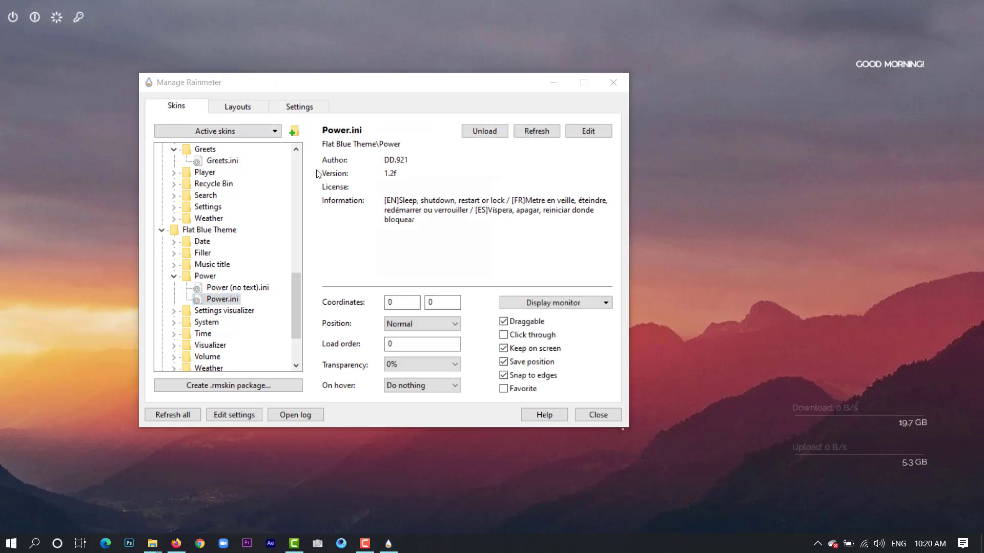
{"action": "left_click_drag", "start_coordinate": [79, 38], "coordinate": [870, 503]}
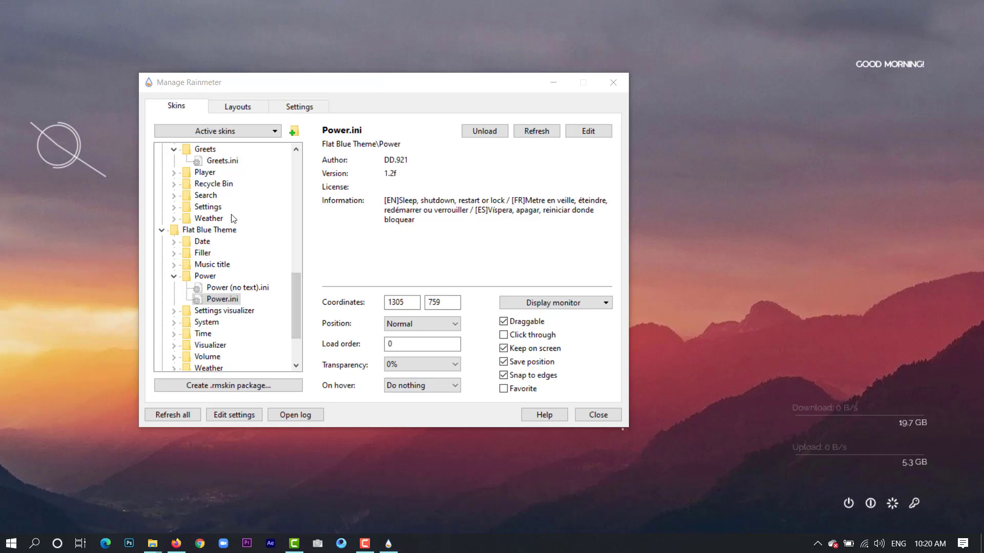
- Load the Flat Blue Theme Volume skin and set its icon at the right side
{"action": "left_click", "coordinate": [174, 357]}
{"action": "double_click", "coordinate": [215, 358]}
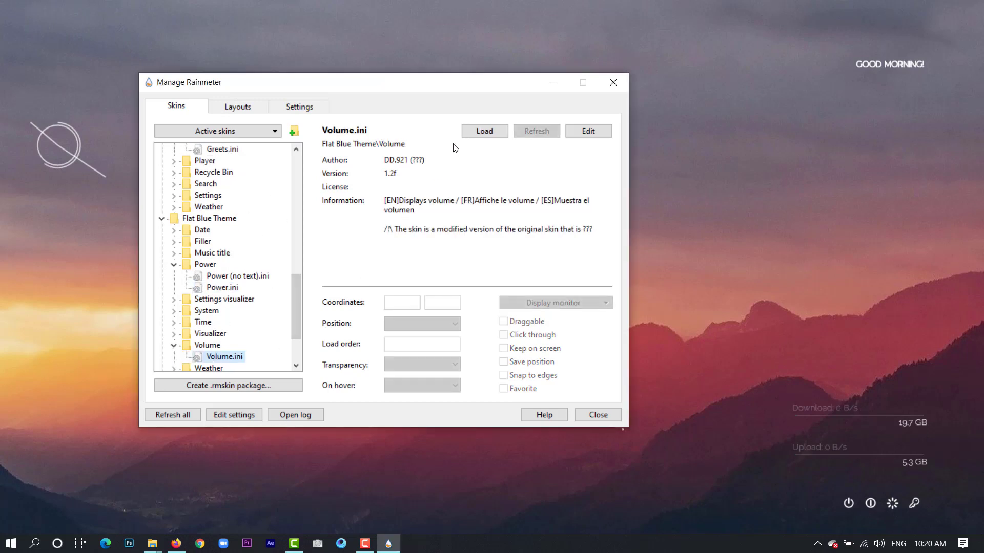
{"action": "left_click", "coordinate": [73, 37]}
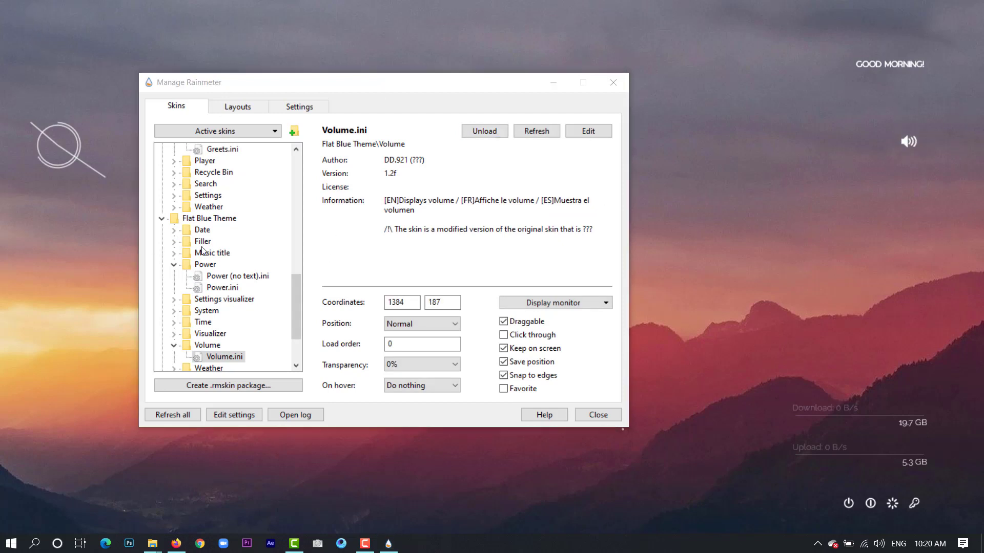
{"action": "scroll", "coordinate": [202, 251], "scroll_direction": "down", "scroll_amount": 2}
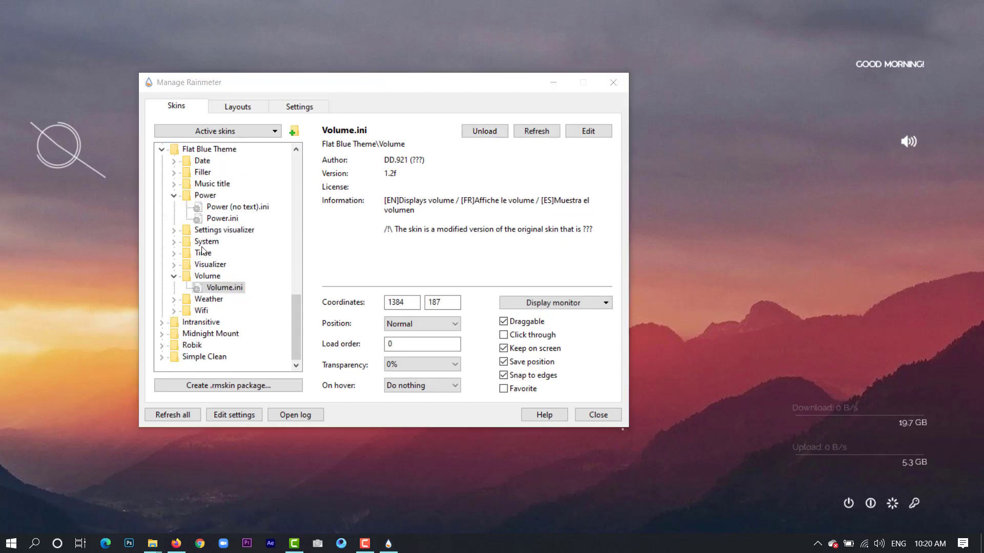
{"action": "left_click", "coordinate": [163, 324]}
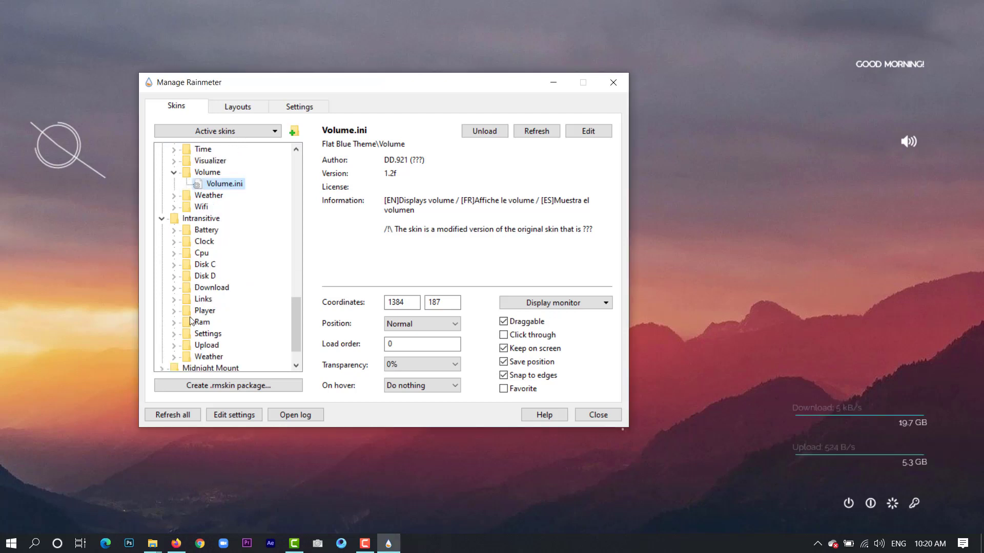
- Load Intransitive's Battery meter and move it to the bottom-right
{"action": "left_click", "coordinate": [174, 230]}
{"action": "left_click", "coordinate": [222, 242]}
{"action": "left_click", "coordinate": [473, 135]}
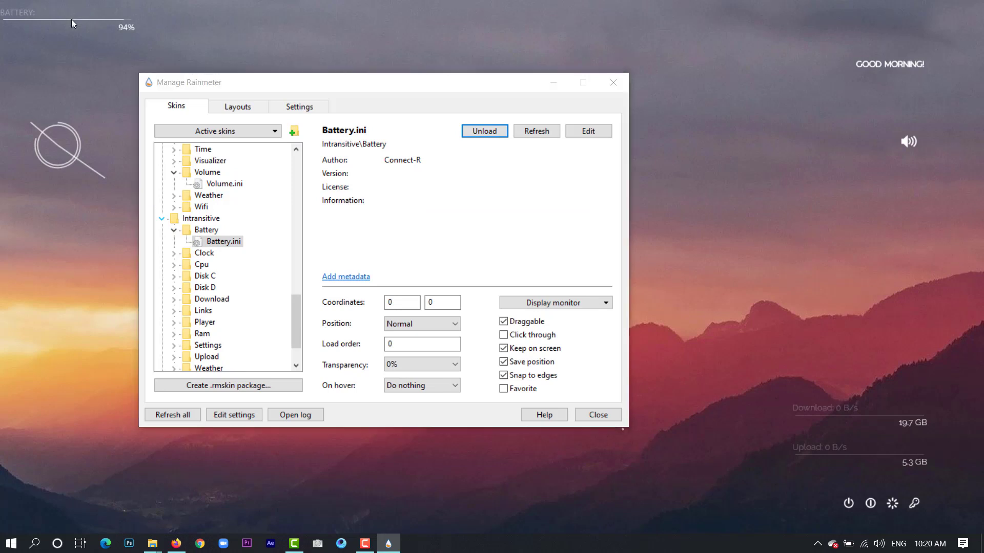
{"action": "left_click_drag", "start_coordinate": [72, 21], "coordinate": [862, 374]}
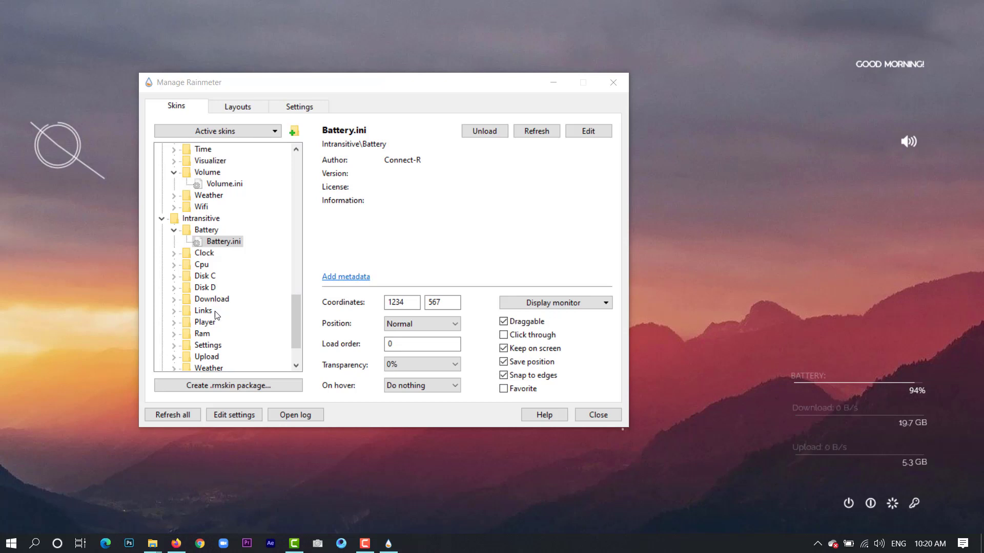
- Load Midnight Mount's Quotes.ini and position the quote at the top-left, around 33, 74
{"action": "scroll", "coordinate": [215, 318], "scroll_direction": "down", "scroll_amount": 2}
{"action": "left_click", "coordinate": [161, 333]}
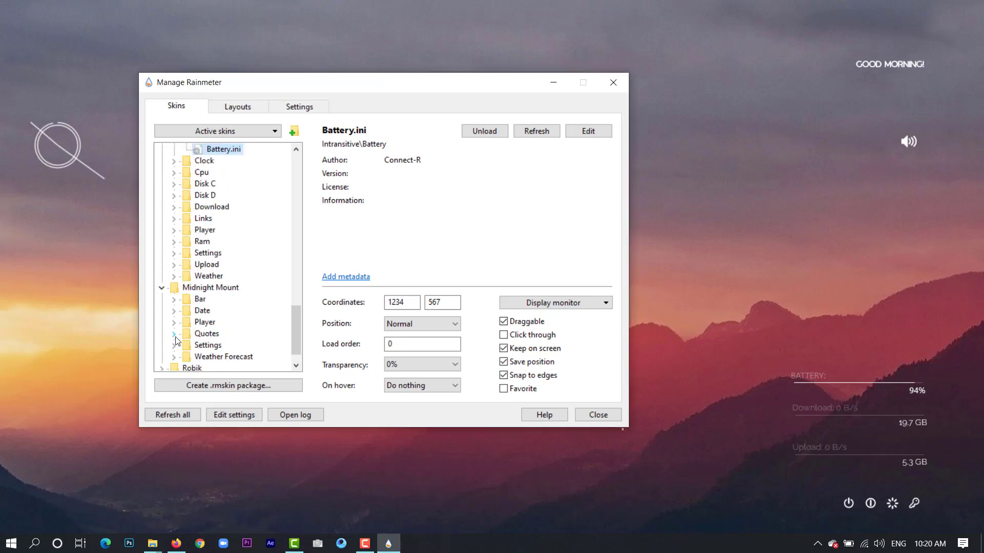
{"action": "left_click", "coordinate": [174, 333]}
{"action": "left_click", "coordinate": [223, 345]}
{"action": "left_click", "coordinate": [484, 131]}
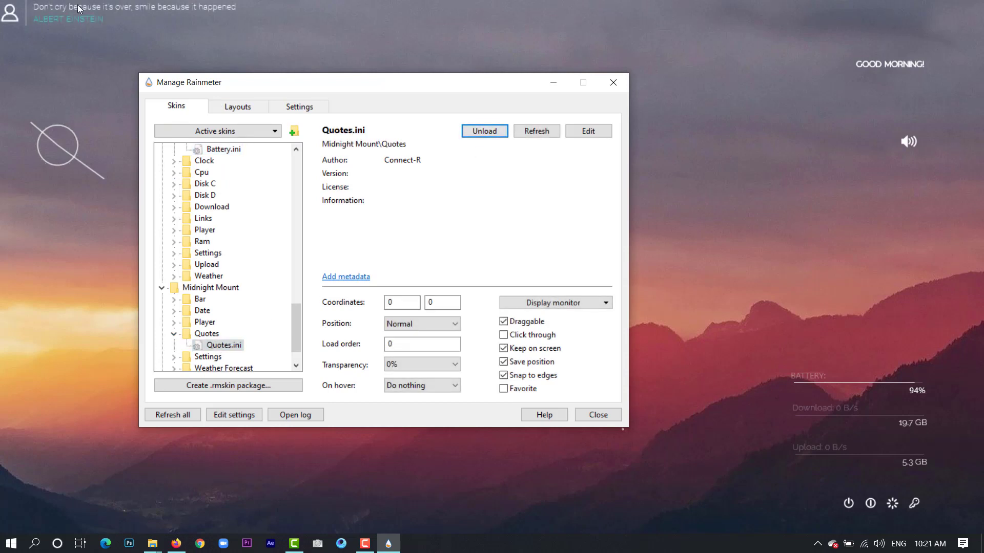
{"action": "left_click_drag", "start_coordinate": [81, 41], "coordinate": [102, 59]}
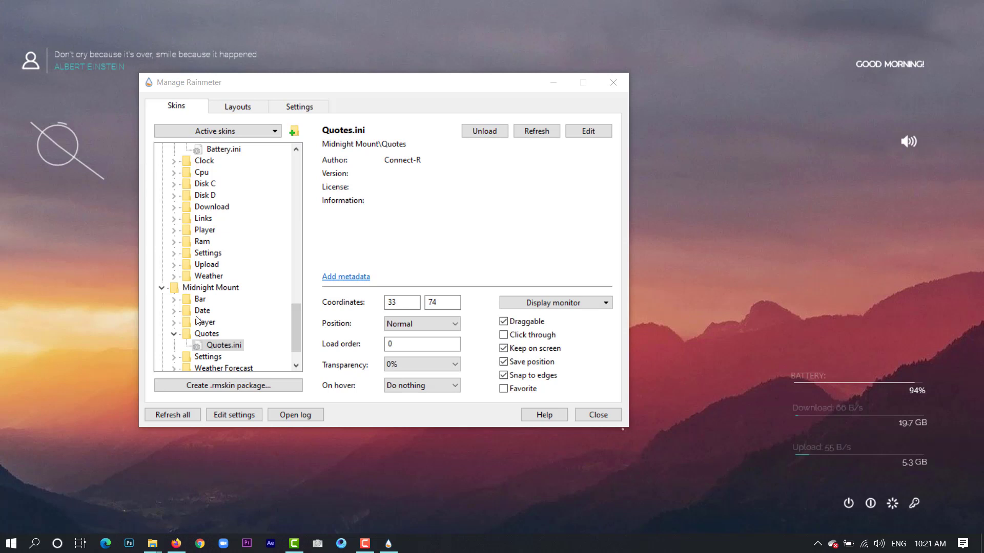
{"action": "scroll", "coordinate": [183, 336], "scroll_direction": "down", "scroll_amount": 1}
- Load the Robik Clock.ini skin onto the desktop
{"action": "left_click", "coordinate": [161, 346]}
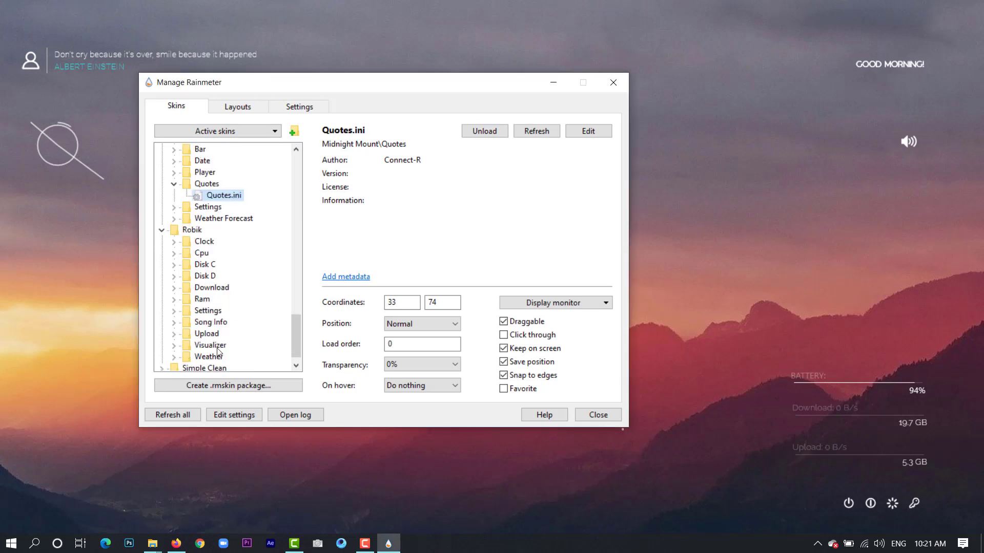
{"action": "left_click", "coordinate": [173, 243]}
{"action": "left_click", "coordinate": [221, 253]}
{"action": "left_click", "coordinate": [500, 131]}
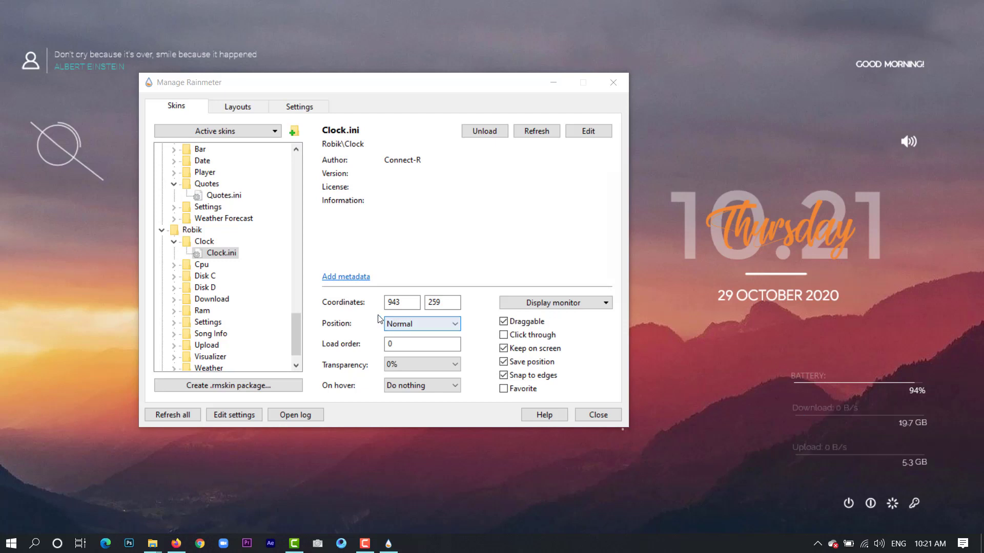
- Load Simple Clean's Vizualiser Visualizer.ini line and move the Manage Rainmeter window lower
{"action": "scroll", "coordinate": [253, 316], "scroll_direction": "down", "scroll_amount": 1}
{"action": "left_click", "coordinate": [161, 358]}
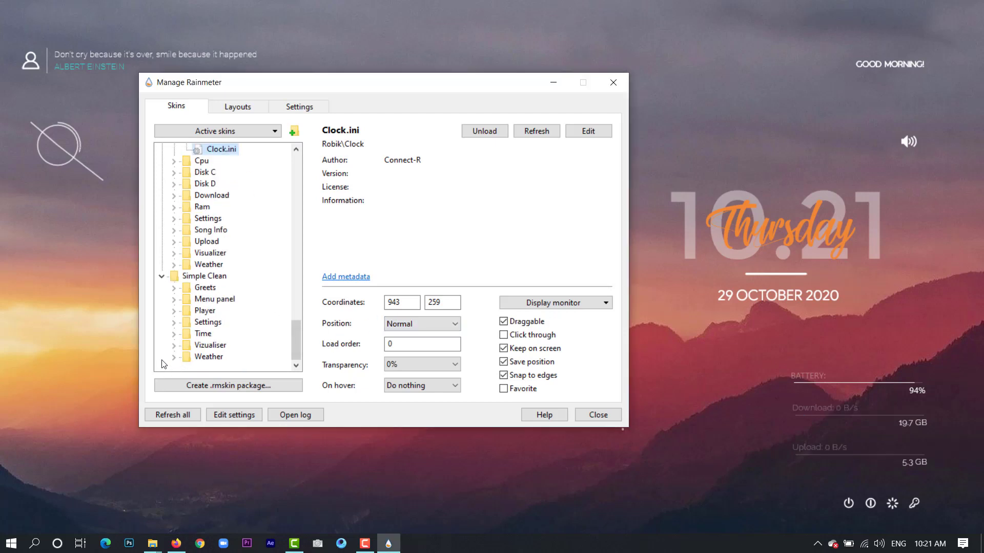
{"action": "left_click", "coordinate": [174, 346]}
{"action": "left_click", "coordinate": [227, 357]}
{"action": "left_click", "coordinate": [484, 132]}
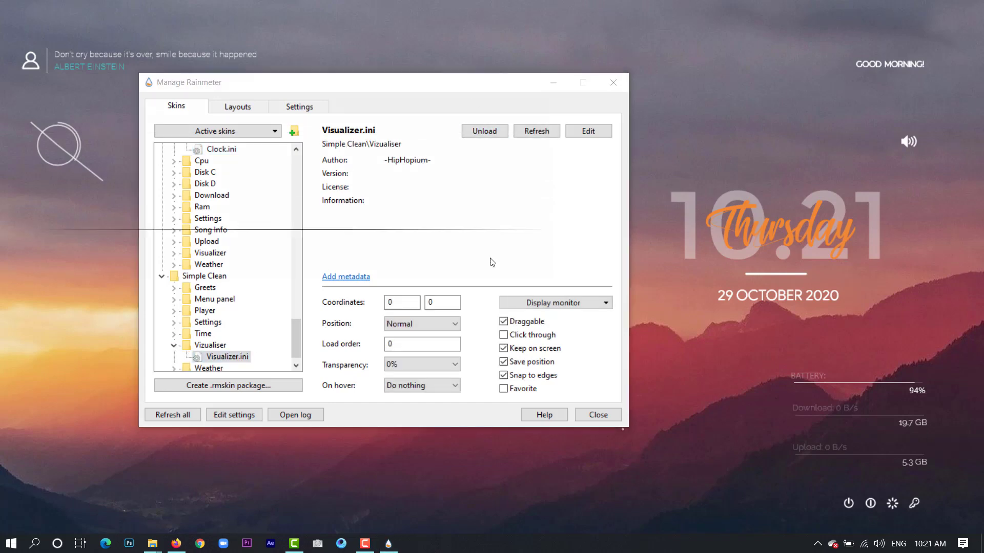
{"action": "left_click_drag", "start_coordinate": [429, 87], "coordinate": [398, 188]}
- Minimize the skin manager, move the clock to the upper centre and lower the visualizer line
{"action": "left_click", "coordinate": [521, 186]}
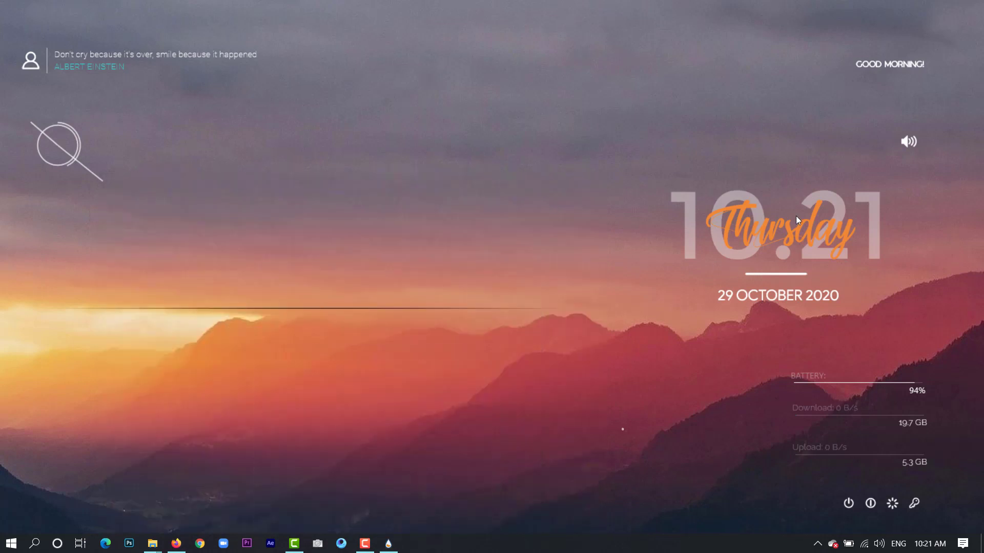
{"action": "left_click_drag", "start_coordinate": [779, 219], "coordinate": [490, 162]}
{"action": "left_click_drag", "start_coordinate": [348, 308], "coordinate": [527, 395]}
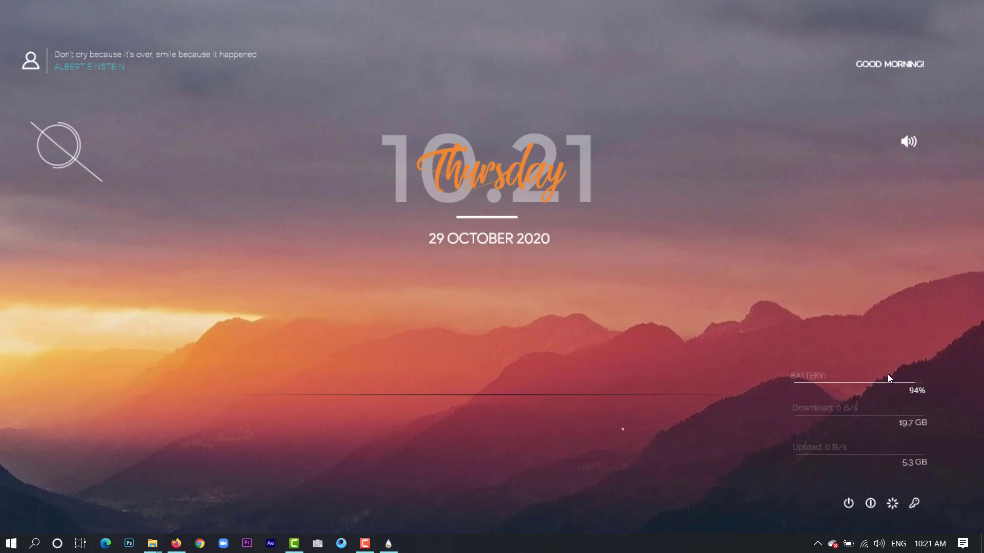
- Stack the battery, download and upload widgets at right, centre GOOD MORNING!, nudge the circular widget up
{"action": "left_click_drag", "start_coordinate": [893, 377], "coordinate": [895, 342]}
{"action": "left_click_drag", "start_coordinate": [878, 419], "coordinate": [896, 385]}
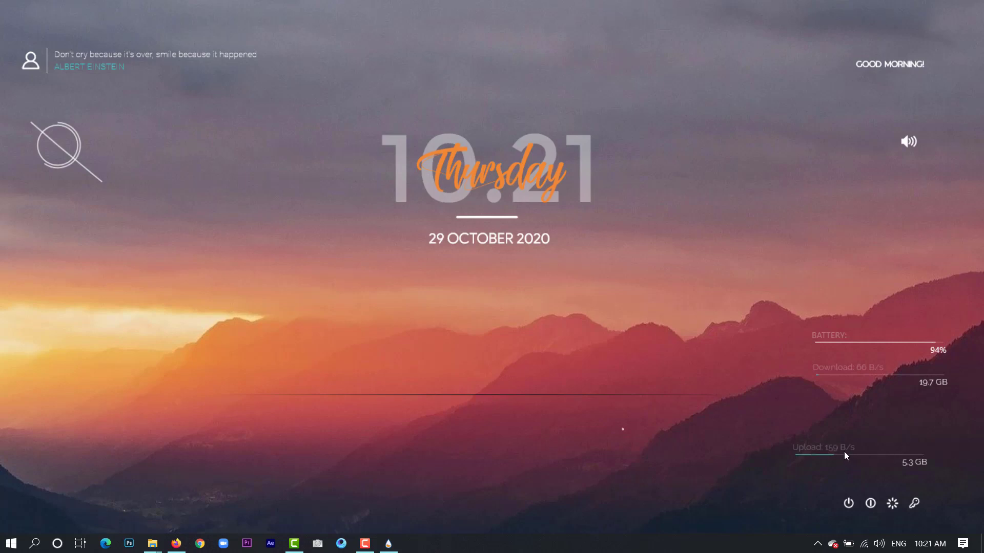
{"action": "right_click", "coordinate": [915, 457]}
{"action": "left_click", "coordinate": [817, 453]}
{"action": "left_click_drag", "start_coordinate": [804, 452], "coordinate": [830, 405]}
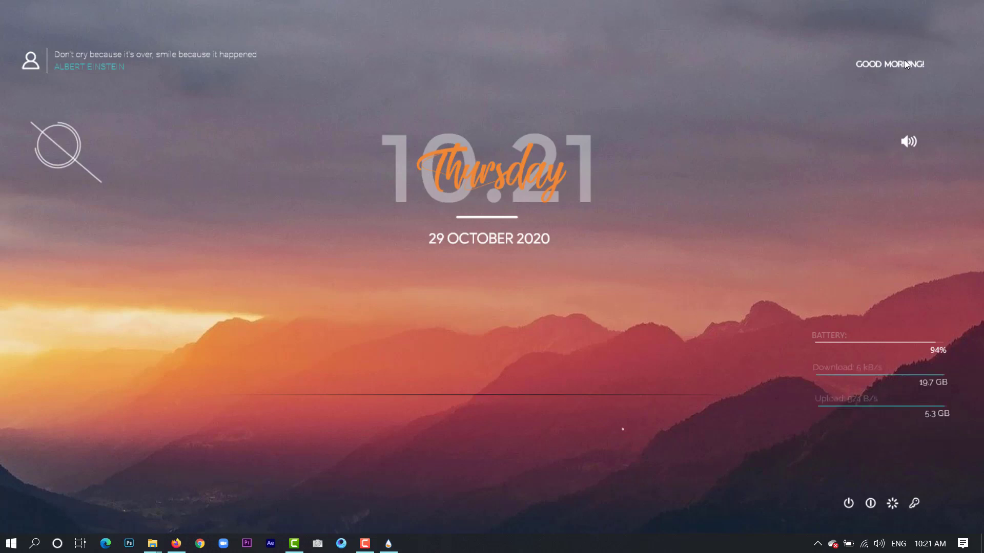
{"action": "left_click_drag", "start_coordinate": [905, 60], "coordinate": [519, 100]}
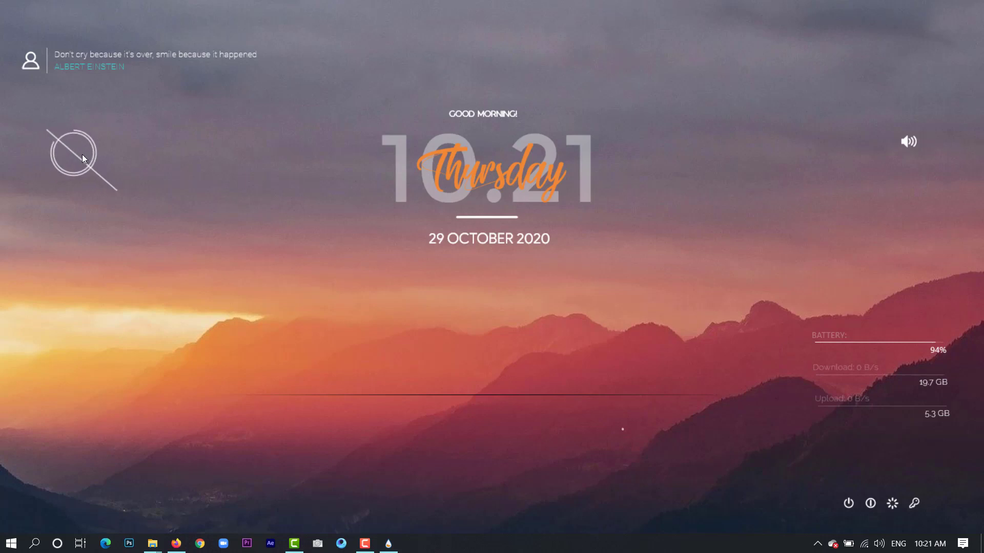
{"action": "left_click_drag", "start_coordinate": [82, 155], "coordinate": [81, 143]}
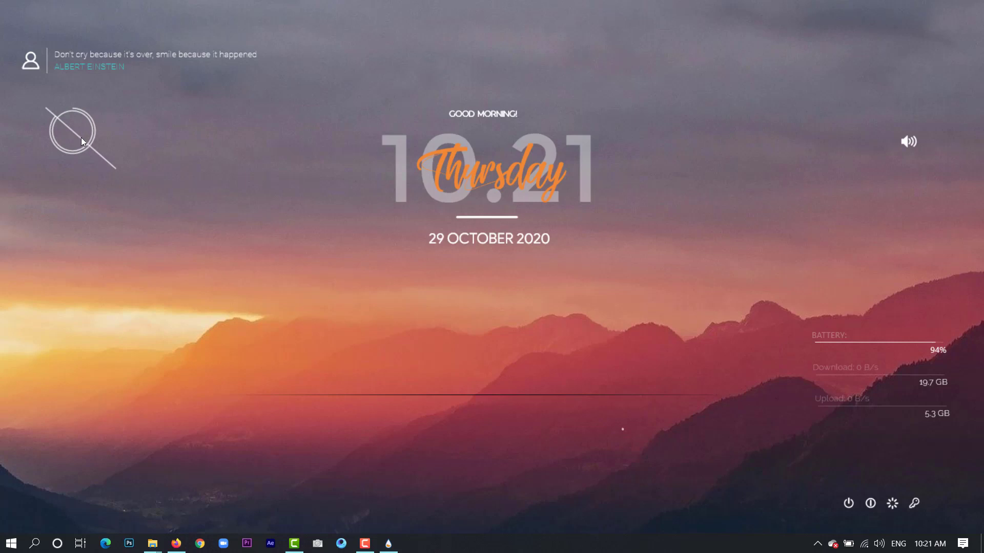
- Turn on 'Automatically hide the taskbar in desktop mode' in Taskbar settings
{"action": "right_click", "coordinate": [487, 549]}
{"action": "left_click", "coordinate": [512, 529]}
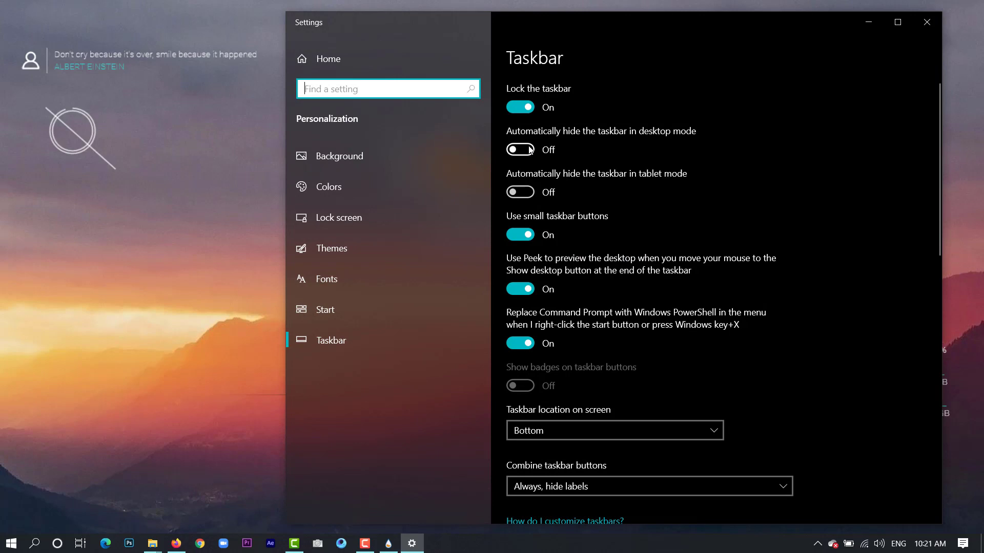
{"action": "left_click", "coordinate": [530, 149]}
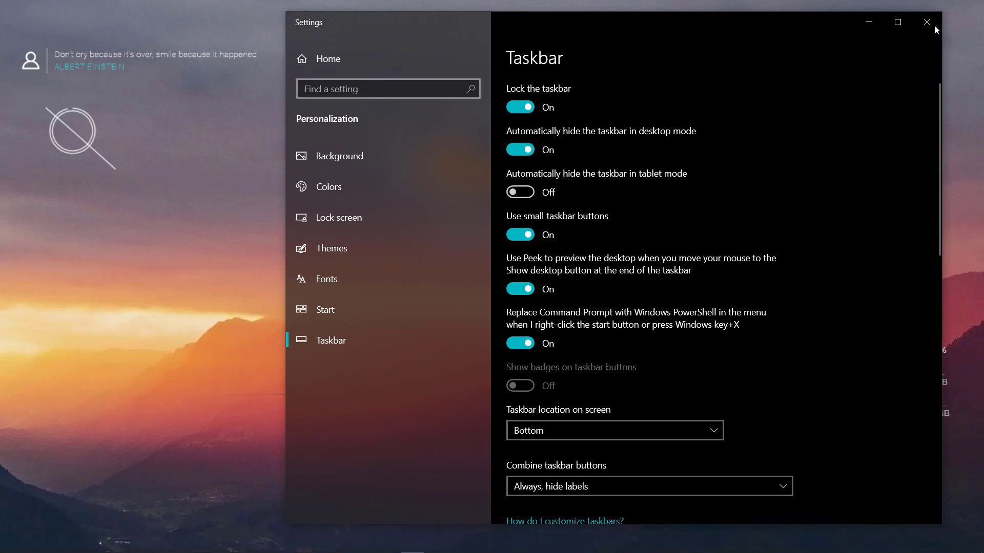
- Close the Settings window, open the visualizer's Visualizer.ini in Notepad via Edit skin, then minimize Notepad
{"action": "key", "text": "alt+F4"}
{"action": "right_click", "coordinate": [486, 399]}
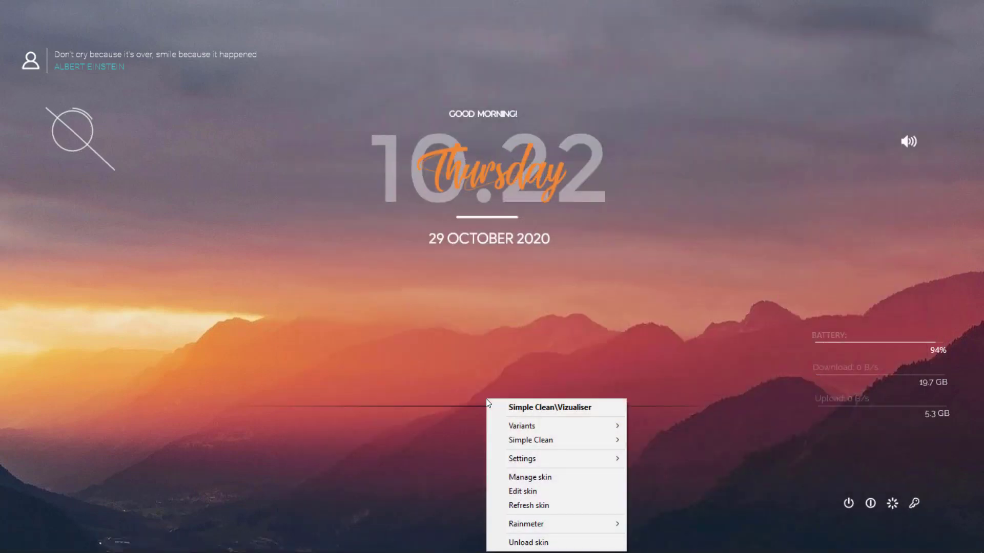
{"action": "left_click", "coordinate": [598, 493]}
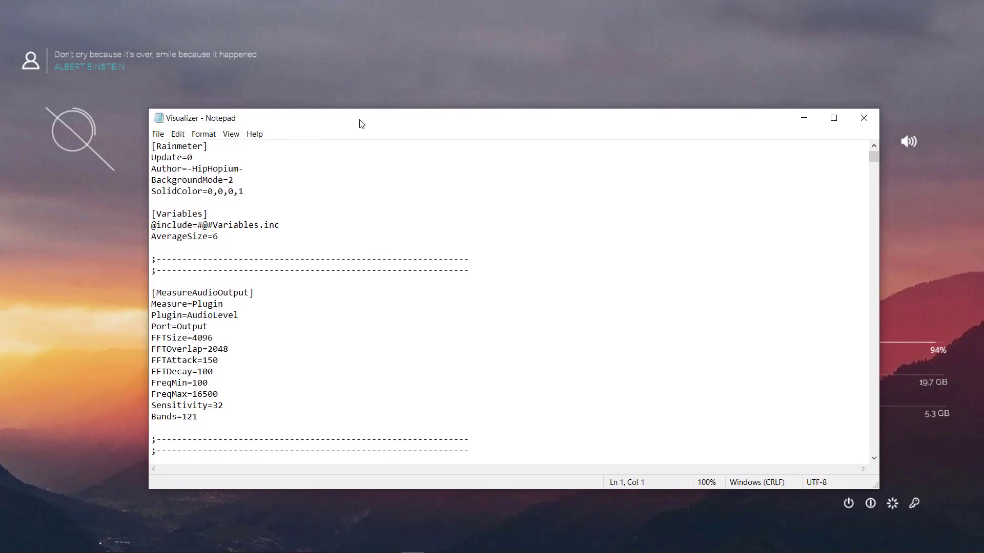
{"action": "left_click", "coordinate": [812, 118]}
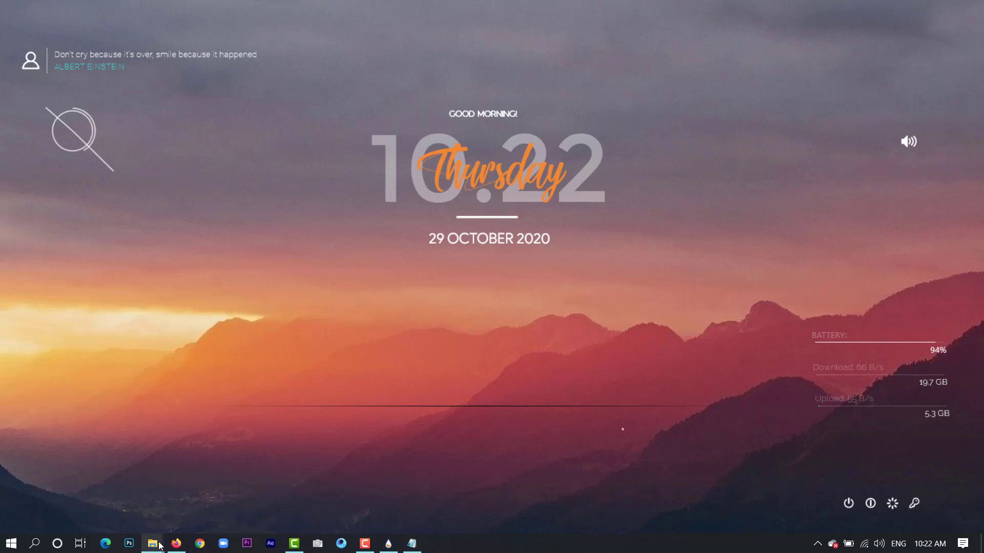
- Play dd.mp4 from the Desktop's Новая папка folder in File Explorer
{"action": "mouse_move", "coordinate": [160, 544]}
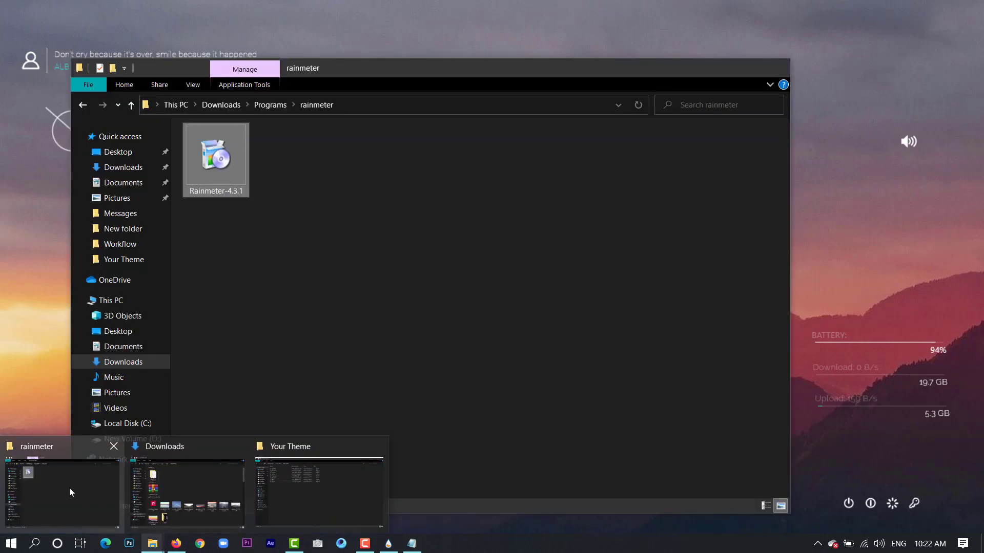
{"action": "left_click", "coordinate": [69, 487]}
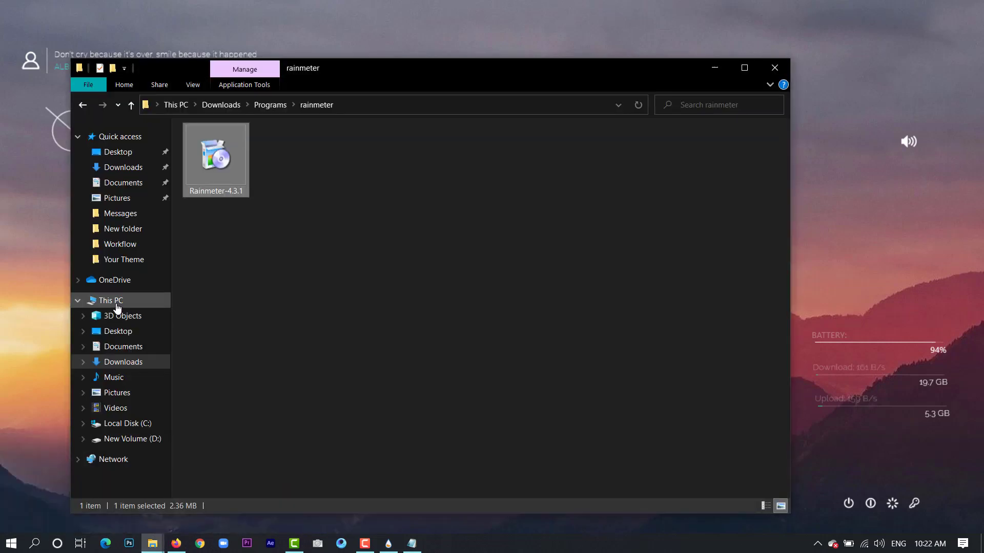
{"action": "left_click", "coordinate": [118, 331]}
{"action": "left_click", "coordinate": [207, 156]}
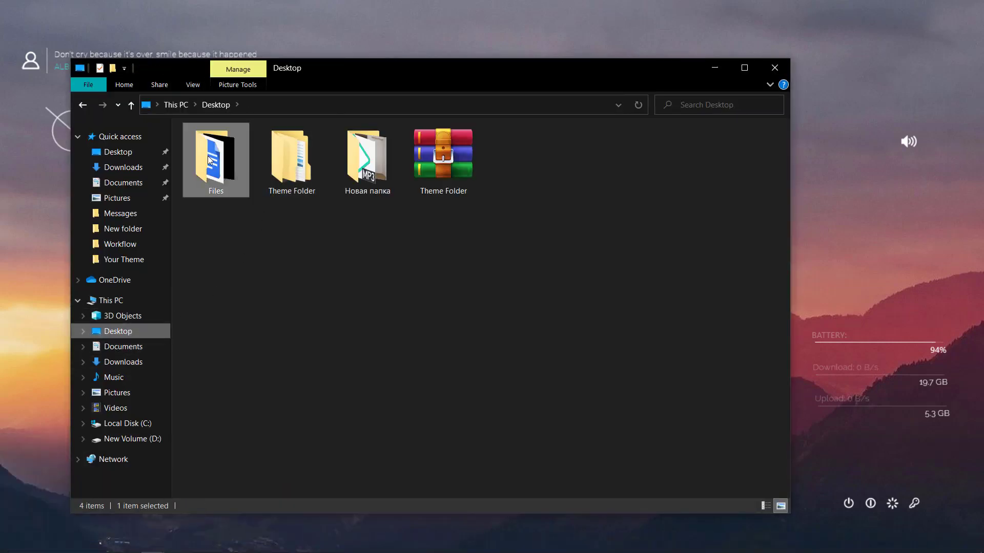
{"action": "double_click", "coordinate": [382, 156]}
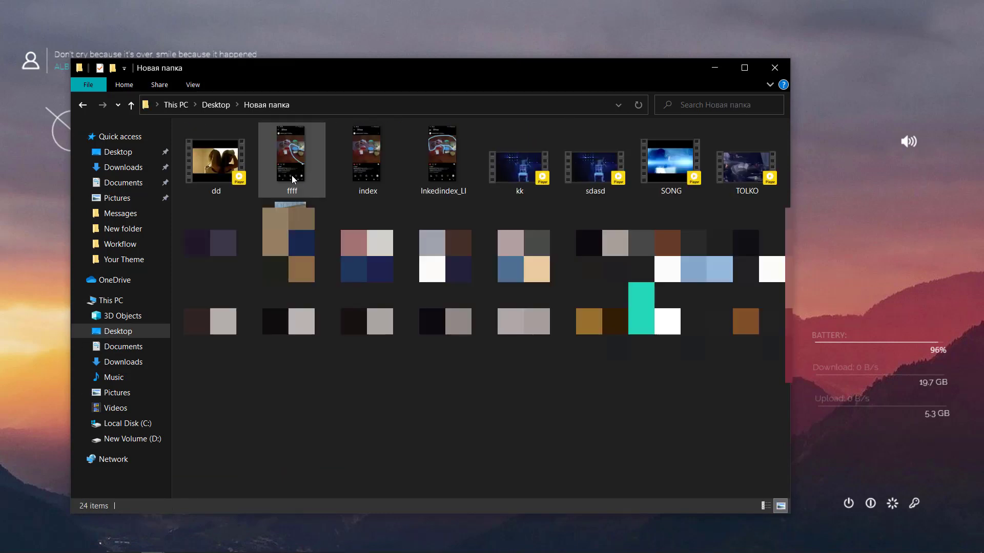
{"action": "left_click", "coordinate": [221, 168]}
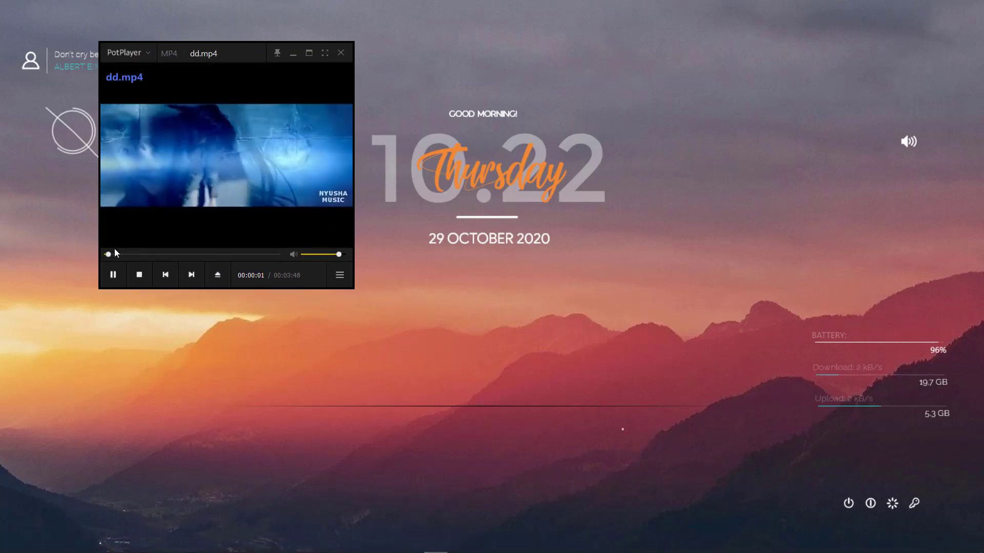
- Lower PotPlayer's volume to 37% and shift the player window further left
{"action": "scroll", "coordinate": [209, 180], "scroll_direction": "down", "scroll_amount": 10}
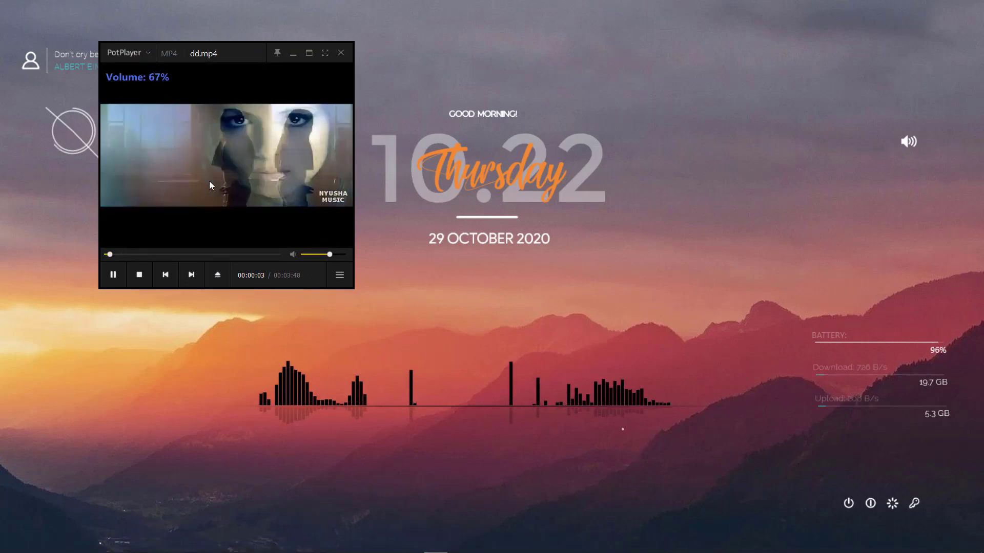
{"action": "scroll", "coordinate": [210, 181], "scroll_direction": "down", "scroll_amount": 1}
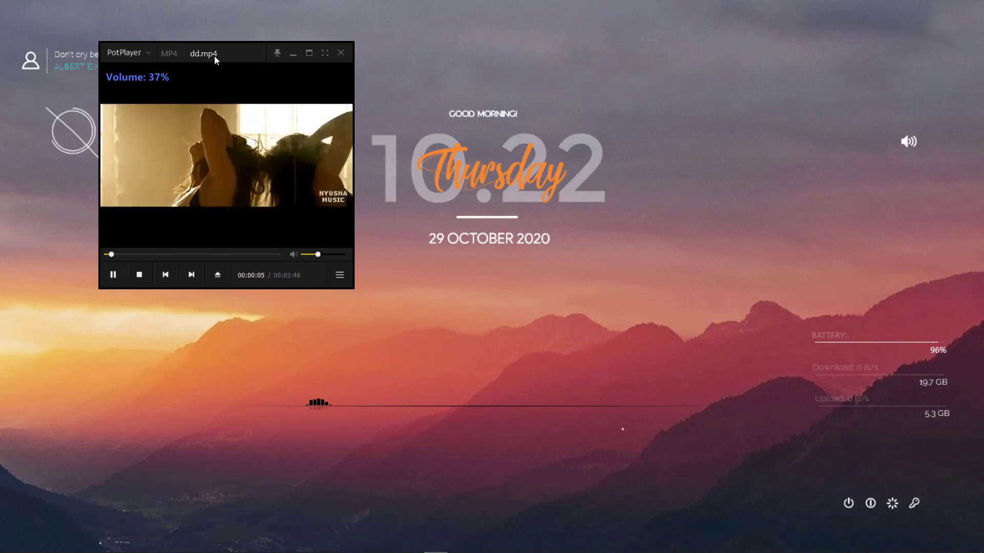
{"action": "left_click_drag", "start_coordinate": [194, 59], "coordinate": [152, 67]}
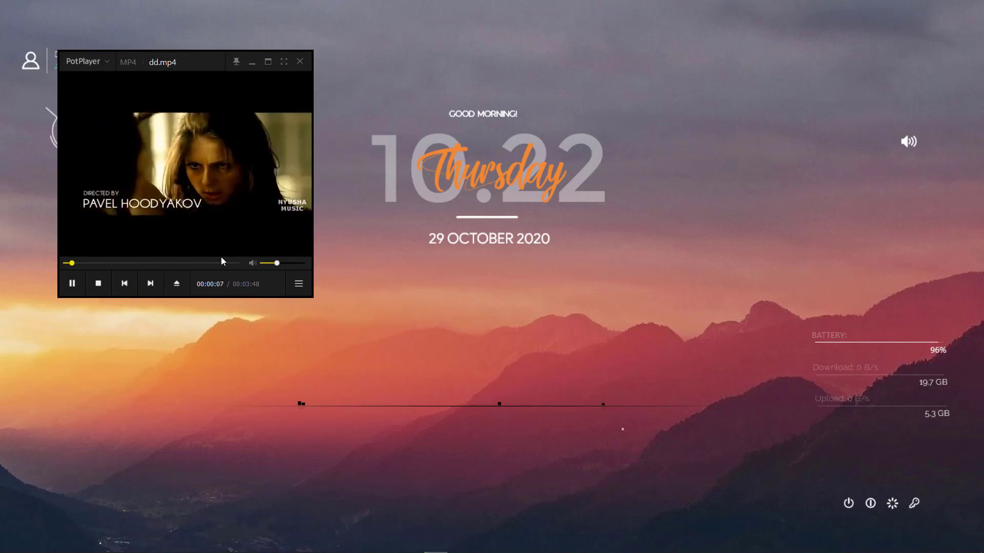
- Open Visualizer.ini in Notepad and narrow the window so the clock stays visible
{"action": "right_click", "coordinate": [587, 408]}
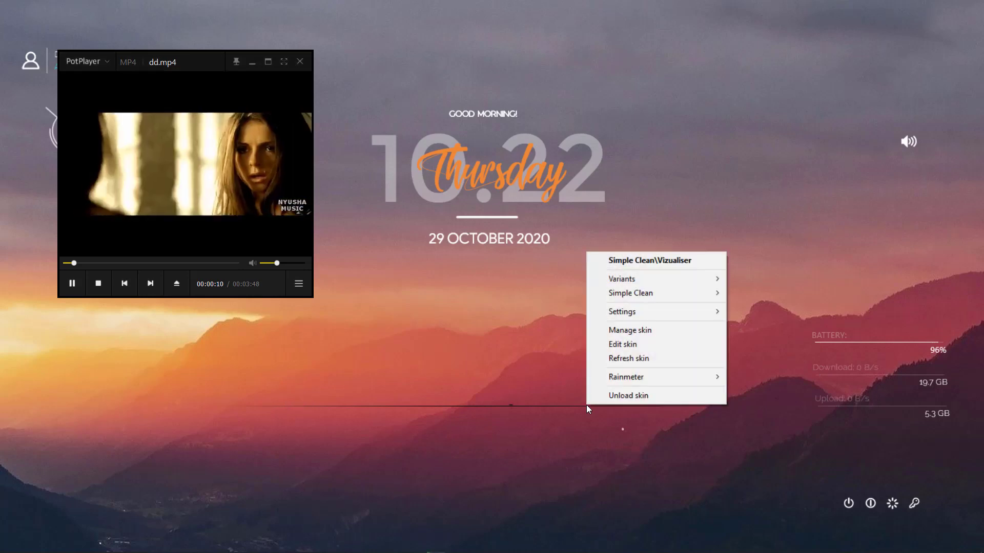
{"action": "left_click", "coordinate": [659, 344]}
{"action": "left_click_drag", "start_coordinate": [506, 112], "coordinate": [413, 28]}
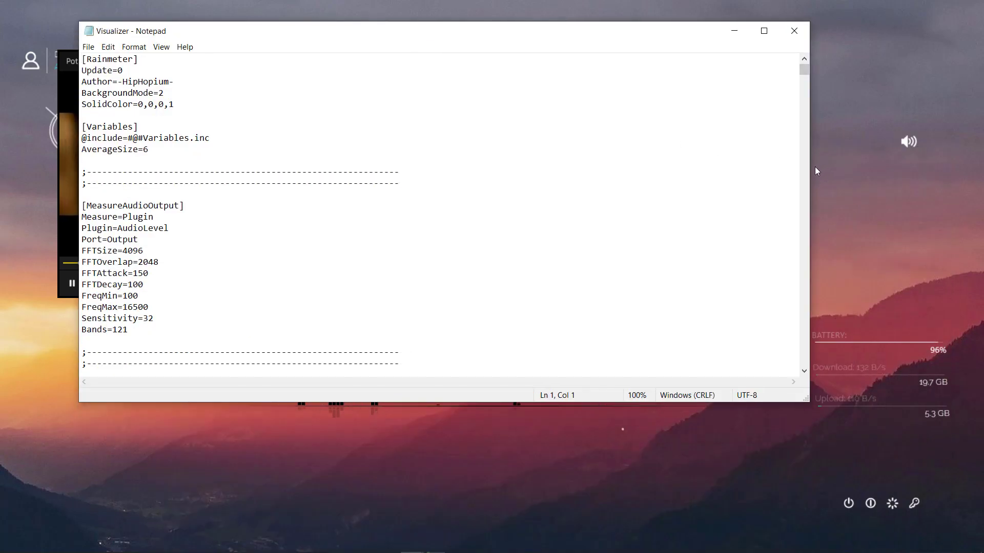
{"action": "left_click_drag", "start_coordinate": [809, 165], "coordinate": [274, 165]}
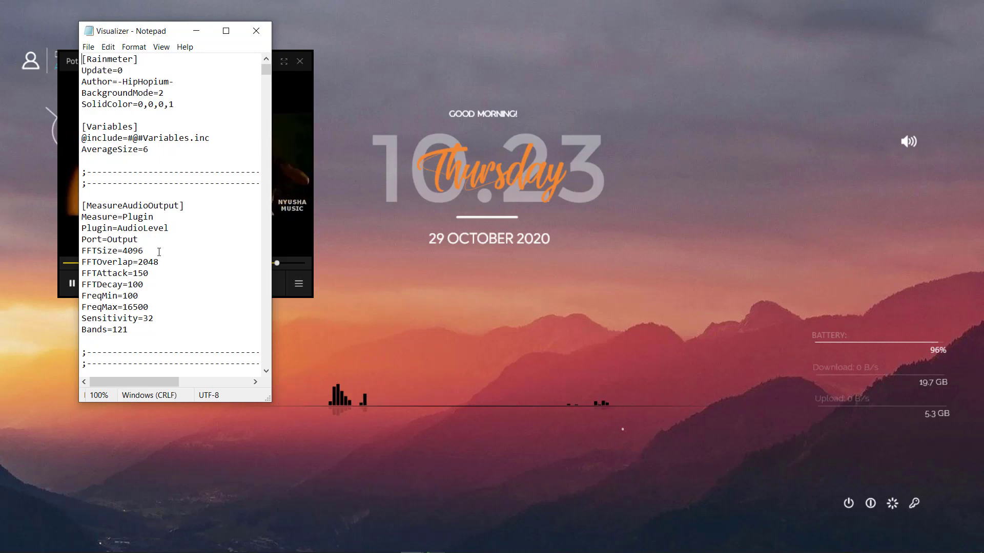
- Edit the FFTSize value, set FFTOverlap to 3048 and Sensitivity to 25
{"action": "left_click", "coordinate": [128, 250]}
{"action": "key", "text": "BackSpace"}
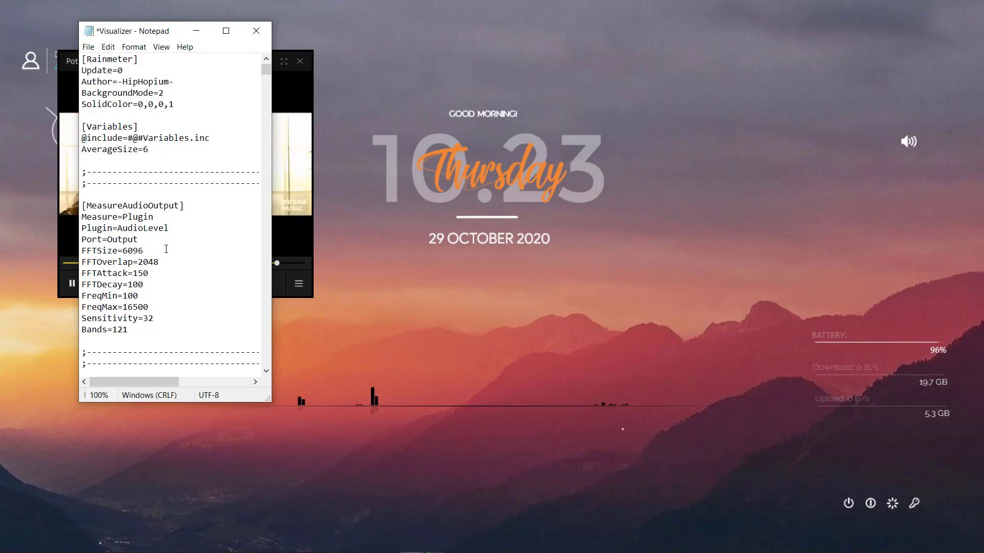
{"action": "type", "text": "6"}
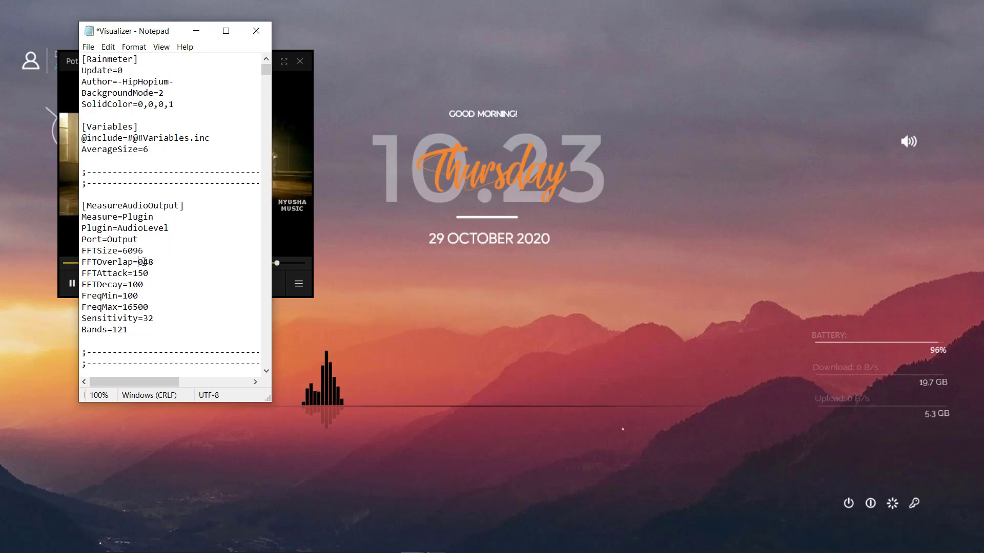
{"action": "left_click", "coordinate": [144, 262]}
{"action": "key", "text": "BackSpace"}
{"action": "type", "text": "3"}
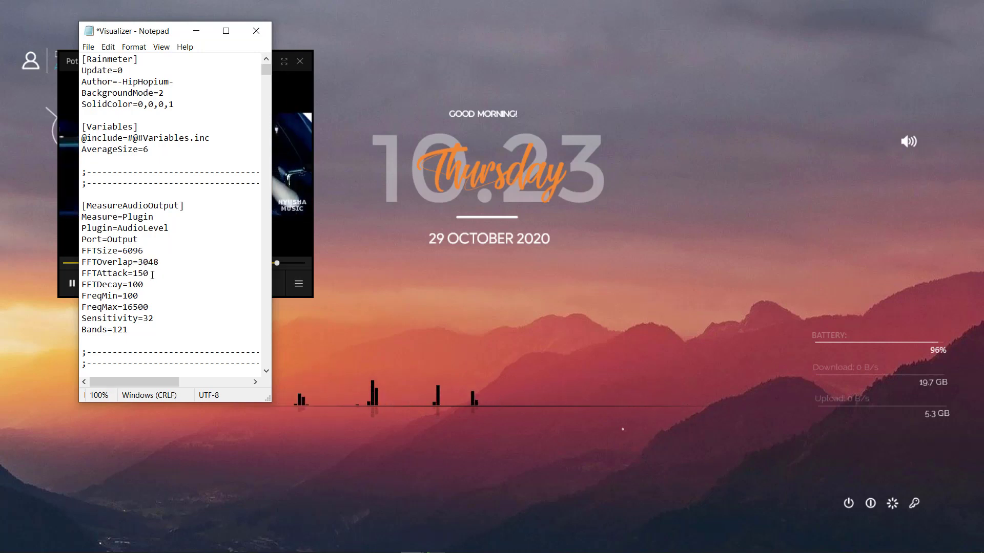
{"action": "left_click", "coordinate": [157, 321]}
{"action": "key", "text": "BackSpace"}
{"action": "key", "text": "BackSpace"}
{"action": "type", "text": "25"}
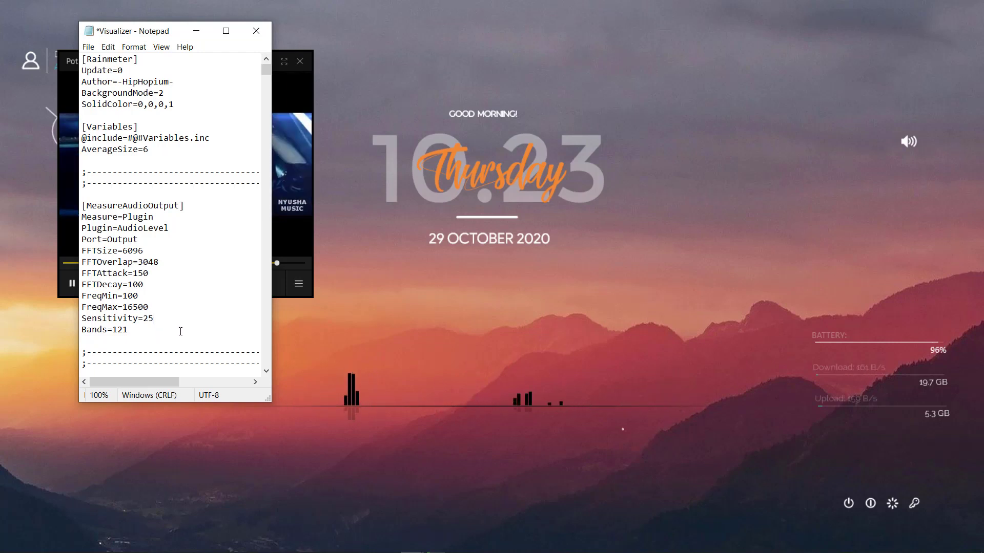
{"action": "scroll", "coordinate": [181, 332], "scroll_direction": "down", "scroll_amount": 4}
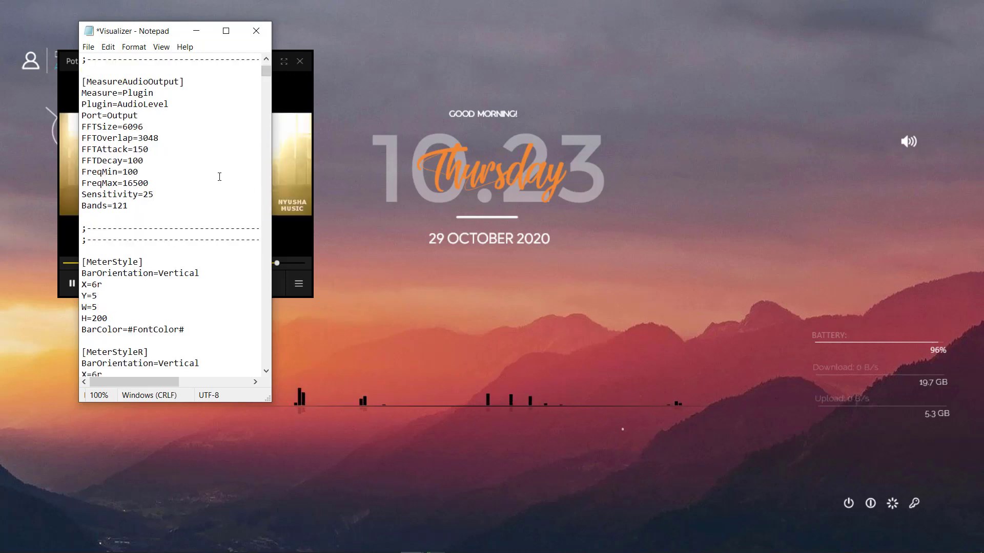
{"action": "scroll", "coordinate": [219, 176], "scroll_direction": "down", "scroll_amount": 4}
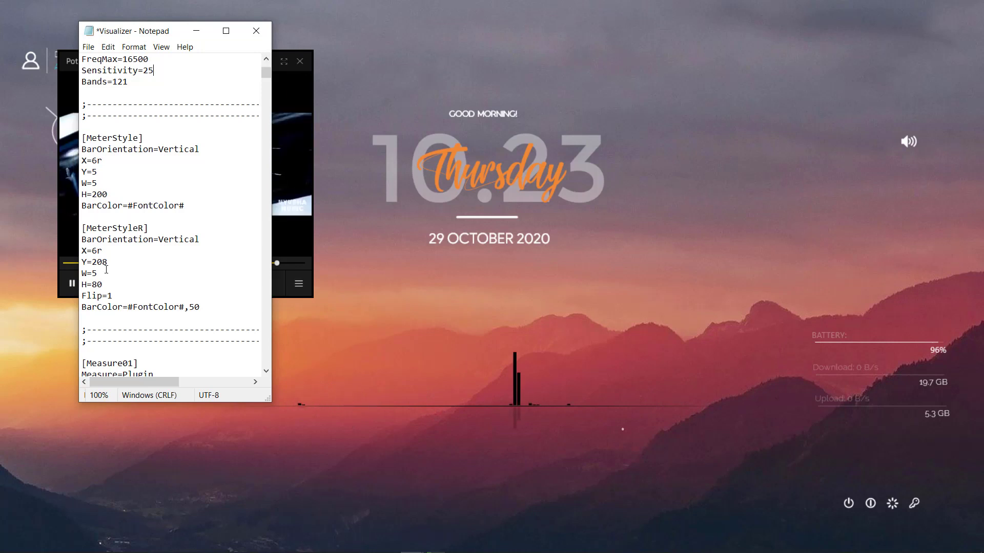
- Set the bars' Y offset to 3 and both bar widths to 4, then save Visualizer.ini
{"action": "left_click", "coordinate": [104, 173]}
{"action": "key", "text": "BackSpace"}
{"action": "type", "text": "3"}
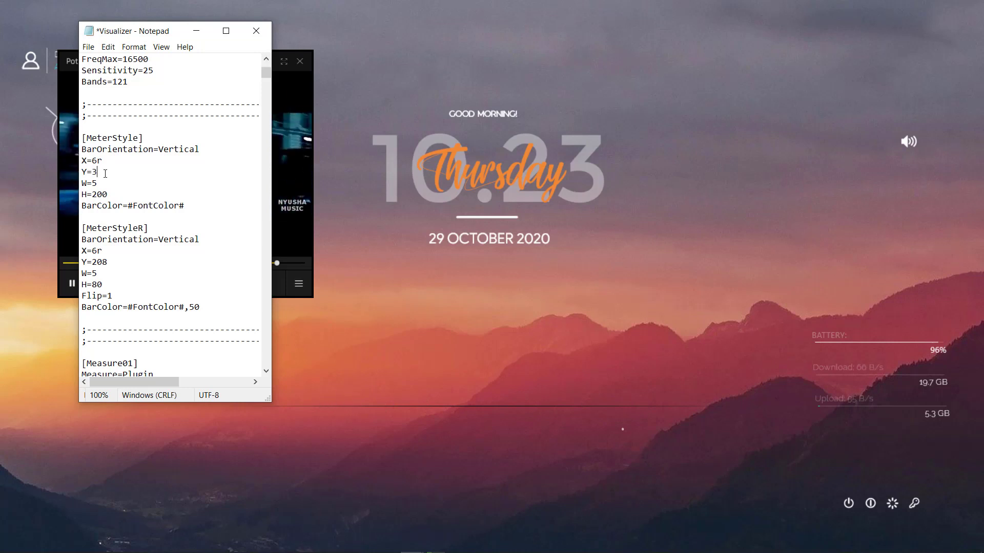
{"action": "left_click", "coordinate": [103, 183]}
{"action": "key", "text": "BackSpace"}
{"action": "type", "text": "4"}
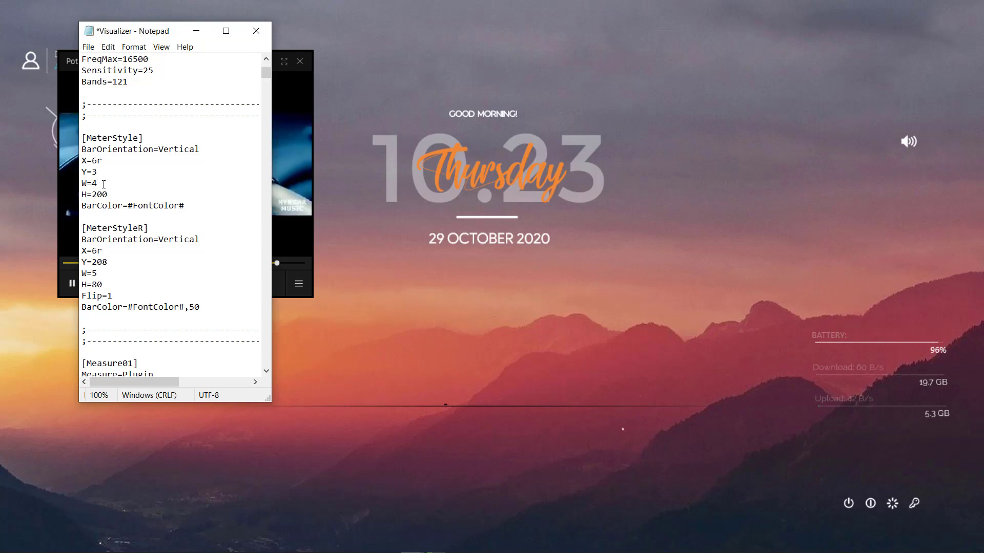
{"action": "left_click", "coordinate": [108, 269]}
{"action": "key", "text": "BackSpace"}
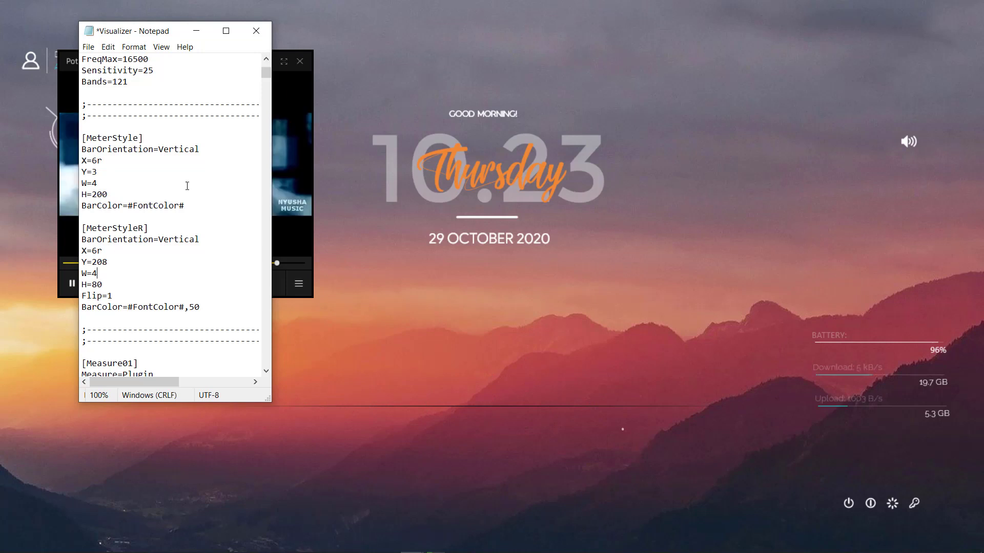
{"action": "left_click", "coordinate": [256, 31]}
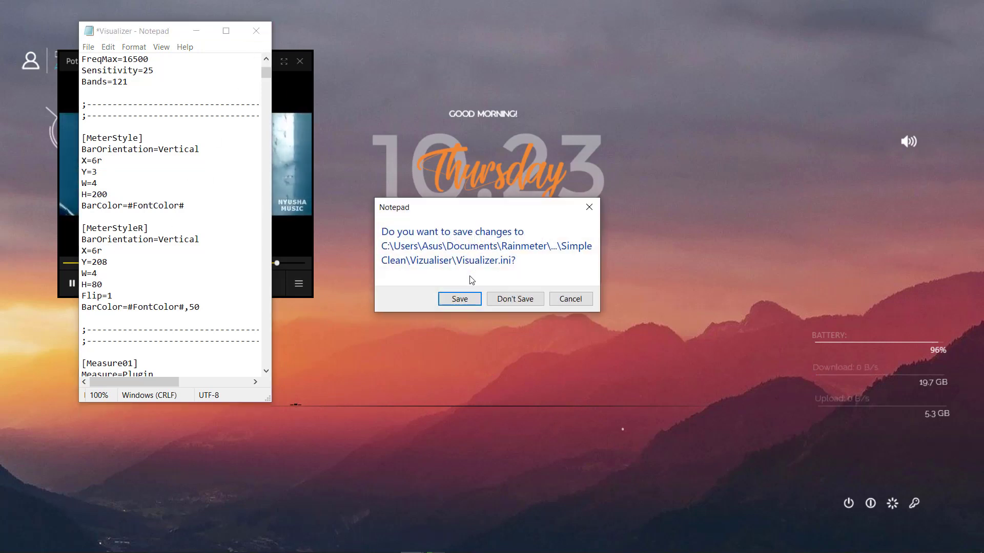
{"action": "left_click", "coordinate": [471, 299]}
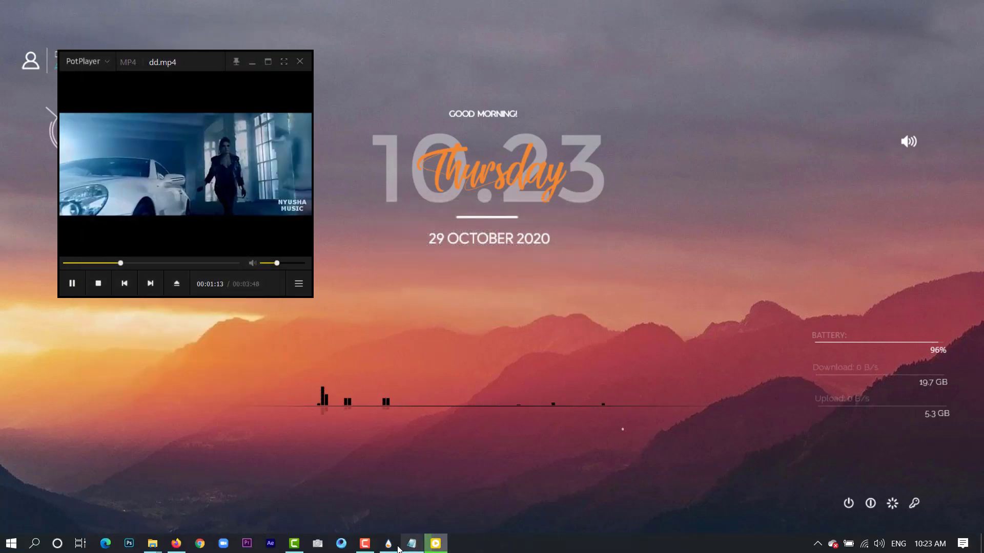
- Refresh the Visualizer skin in Manage Rainmeter and move the manager to the upper right
{"action": "left_click", "coordinate": [392, 546]}
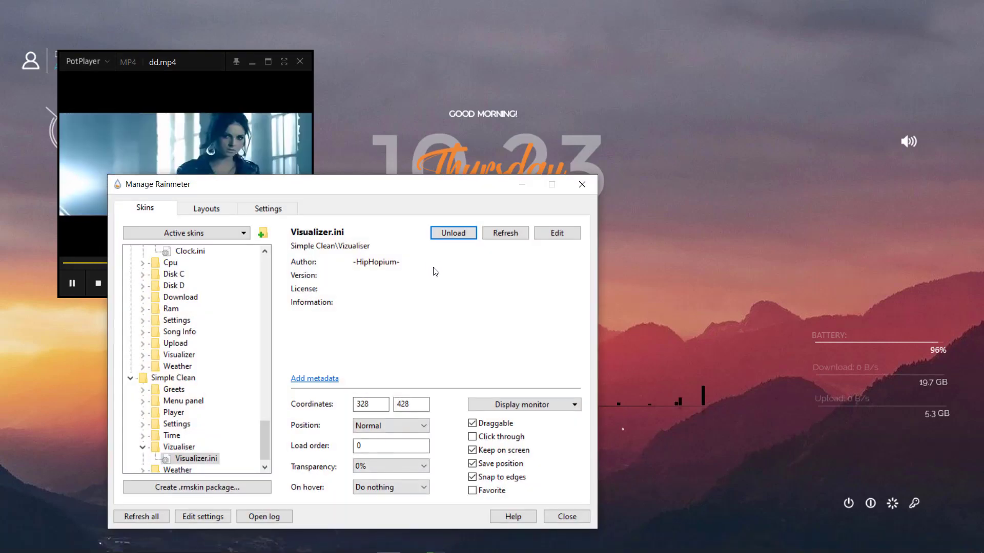
{"action": "left_click", "coordinate": [516, 233]}
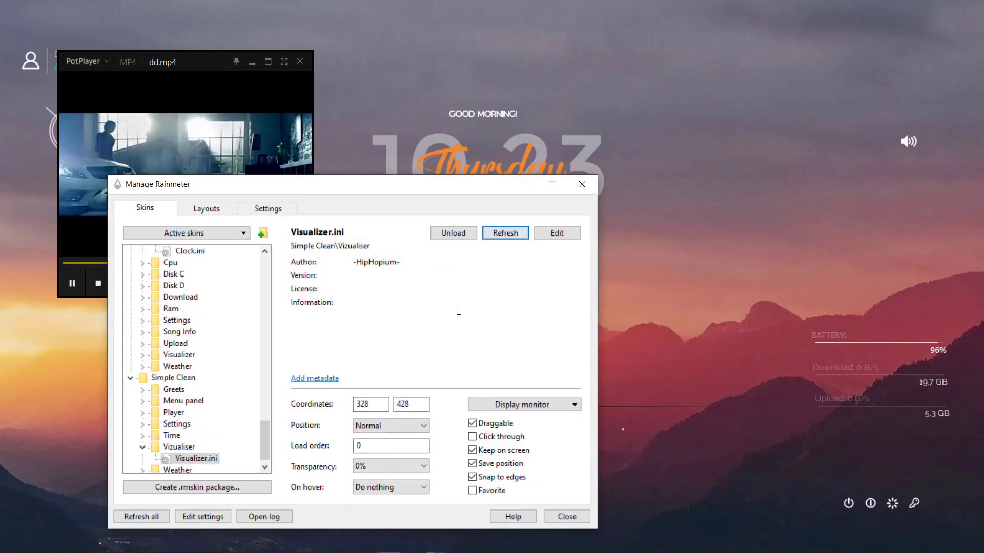
{"action": "scroll", "coordinate": [195, 353], "scroll_direction": "up", "scroll_amount": 15}
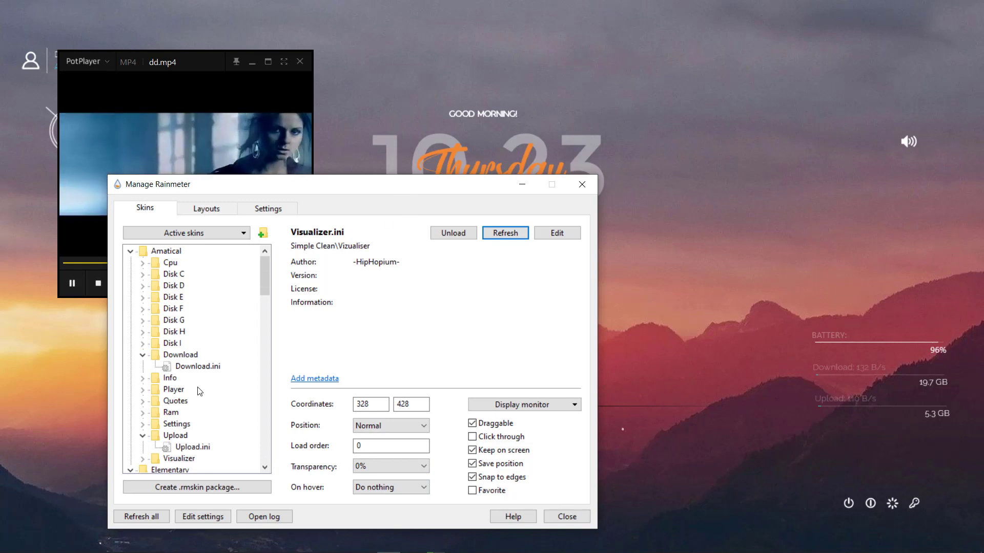
{"action": "scroll", "coordinate": [193, 328], "scroll_direction": "down", "scroll_amount": 7}
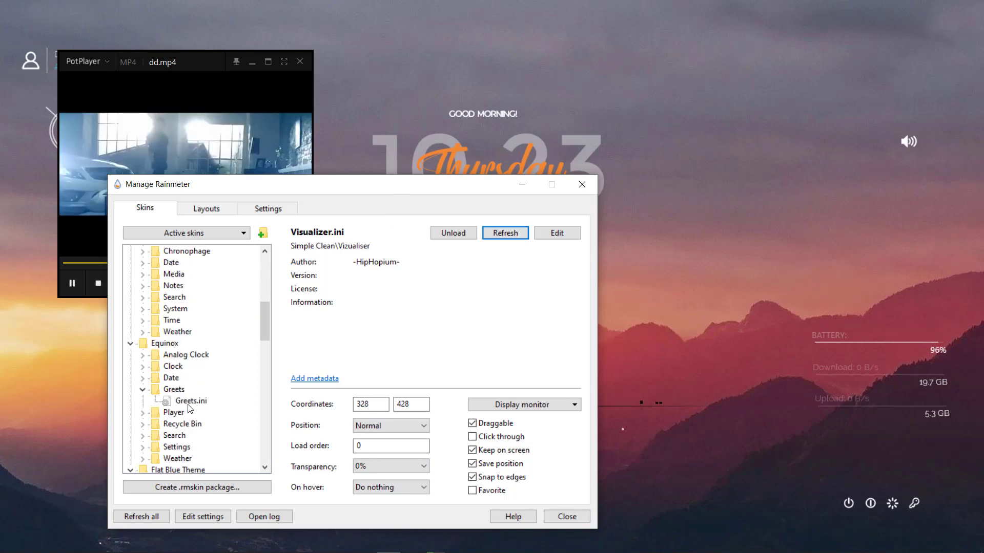
{"action": "scroll", "coordinate": [192, 392], "scroll_direction": "up", "scroll_amount": 4}
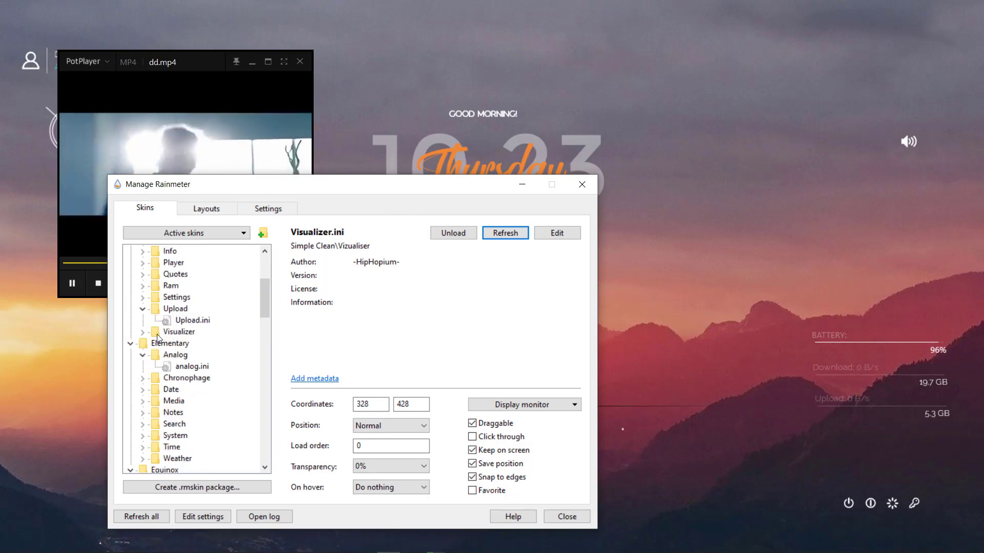
{"action": "scroll", "coordinate": [205, 389], "scroll_direction": "down", "scroll_amount": 12}
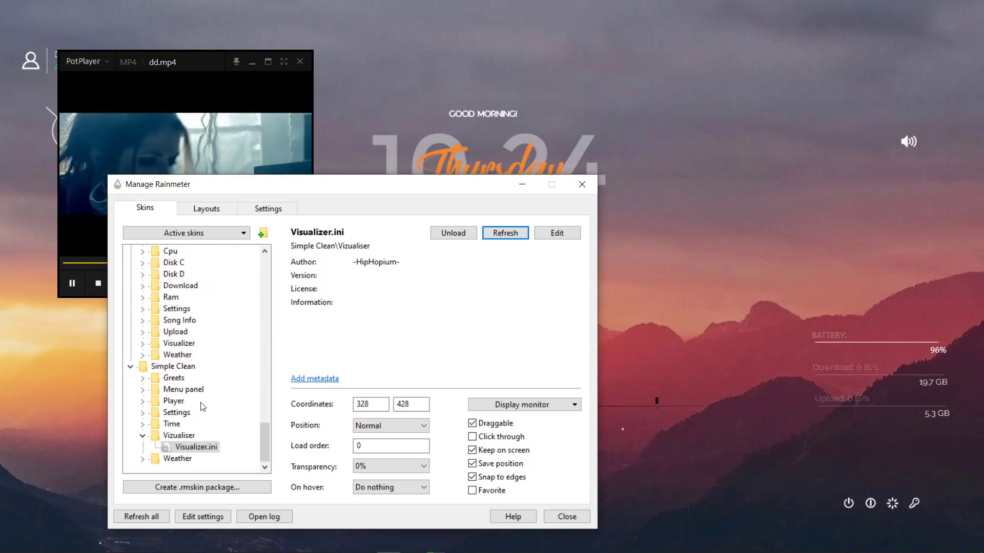
{"action": "left_click", "coordinate": [500, 239]}
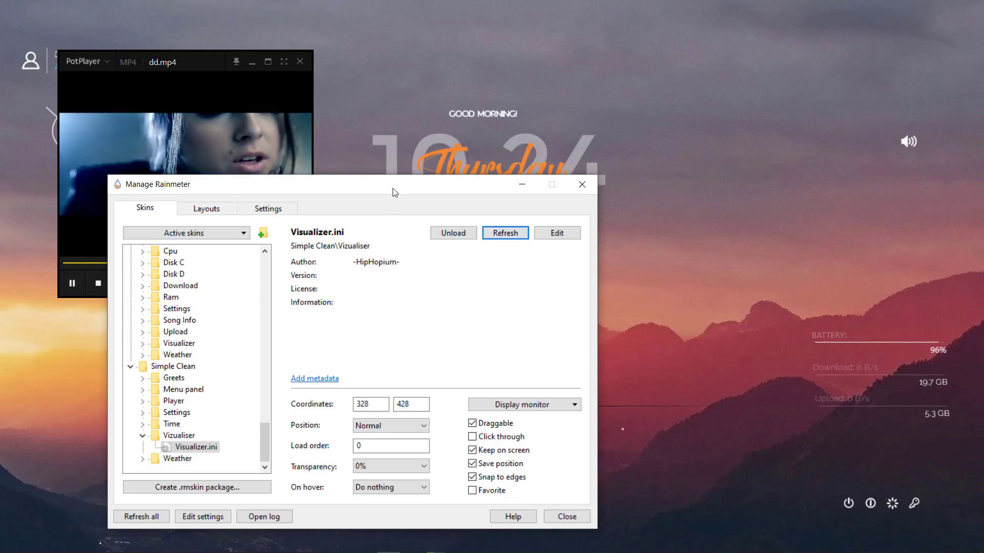
{"action": "left_click_drag", "start_coordinate": [399, 189], "coordinate": [760, 58]}
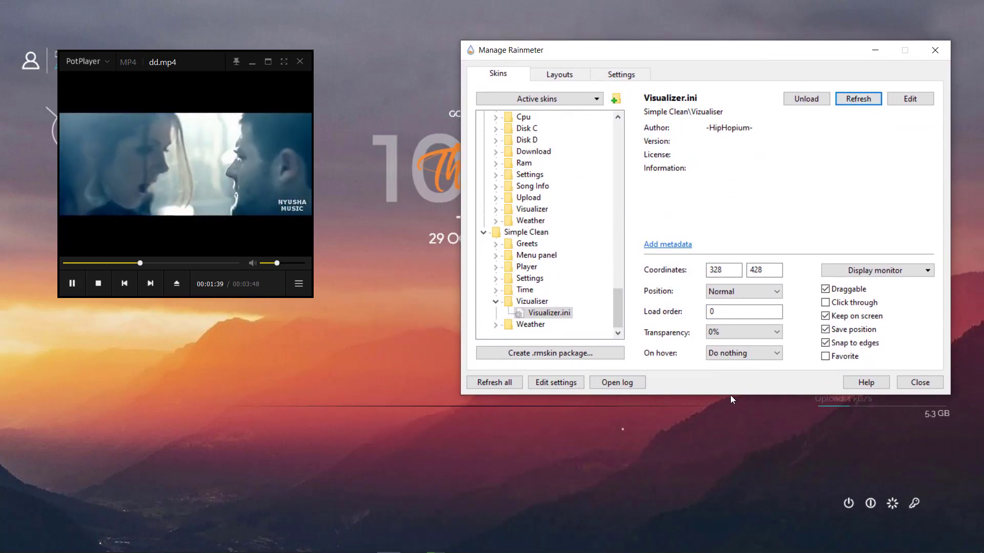
{"action": "left_click_drag", "start_coordinate": [755, 51], "coordinate": [788, 40]}
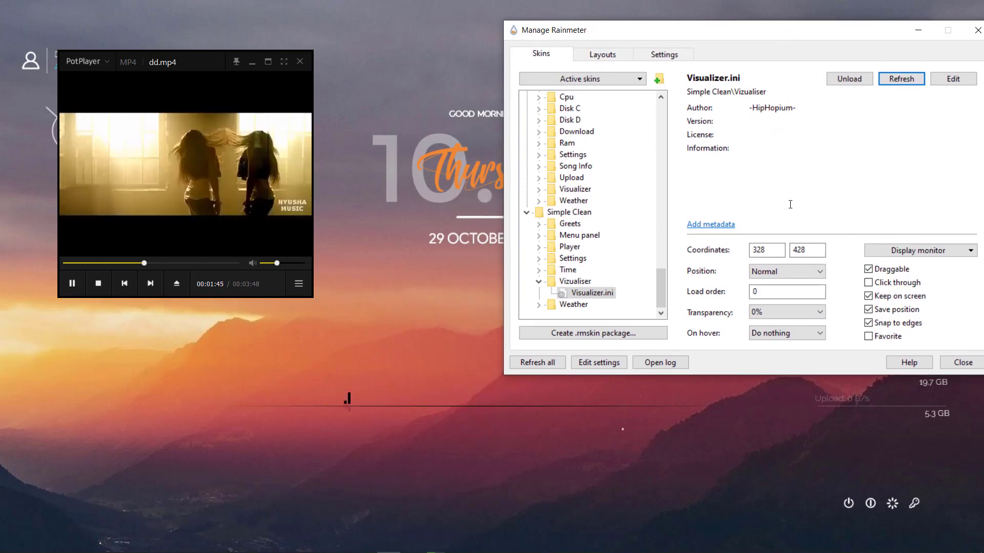
- Edit Visualizer.ini through [MeterLine] (W=550), save it, and drag the visualizer to 474, 434
{"action": "left_click", "coordinate": [954, 78]}
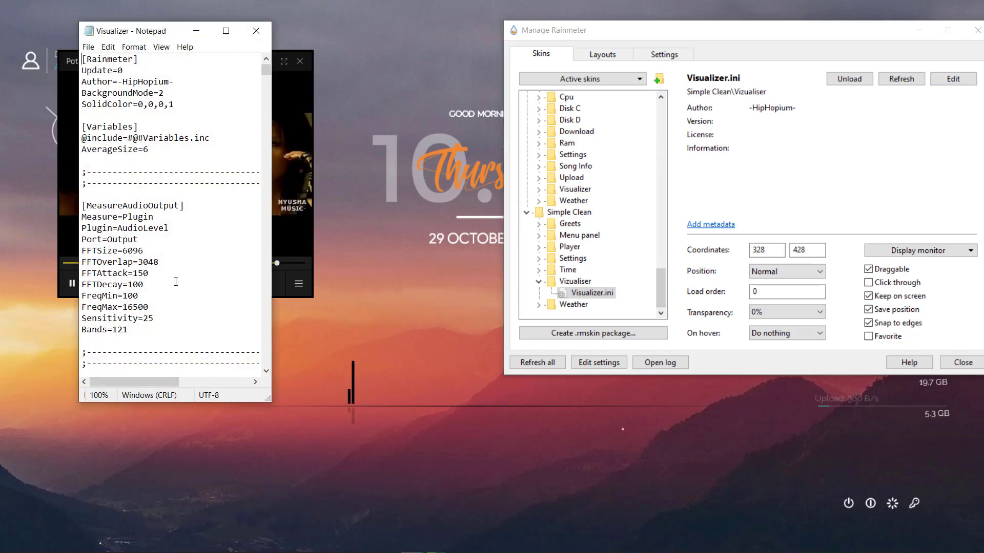
{"action": "scroll", "coordinate": [169, 283], "scroll_direction": "down", "scroll_amount": 4}
{"action": "left_click", "coordinate": [126, 317]}
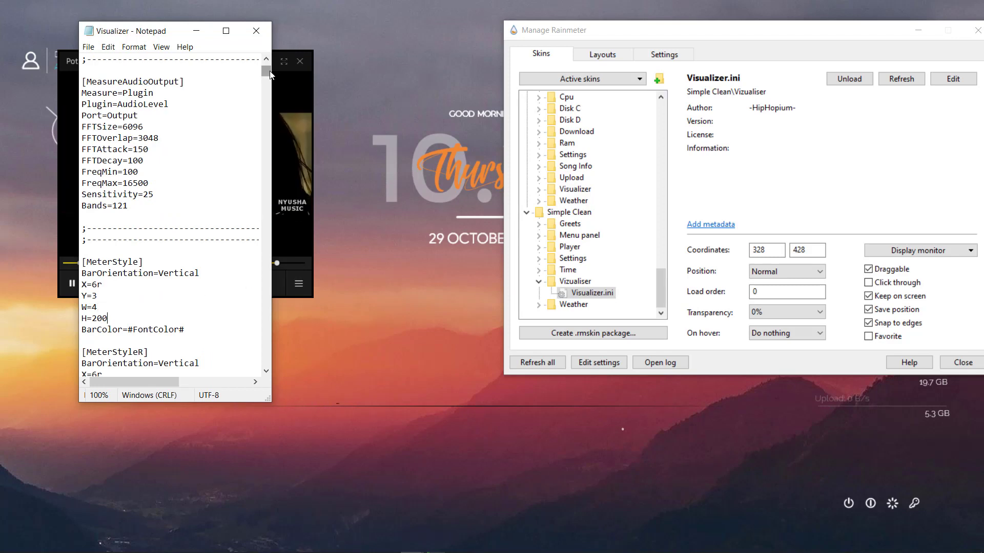
{"action": "left_click_drag", "start_coordinate": [271, 72], "coordinate": [275, 384]}
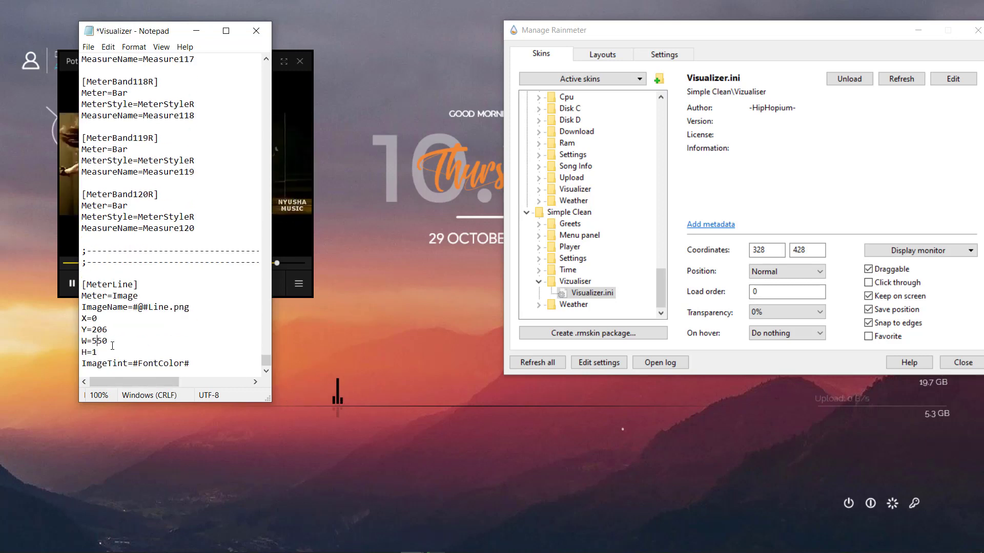
{"action": "key", "text": "alt+F4"}
{"action": "key", "text": "Return"}
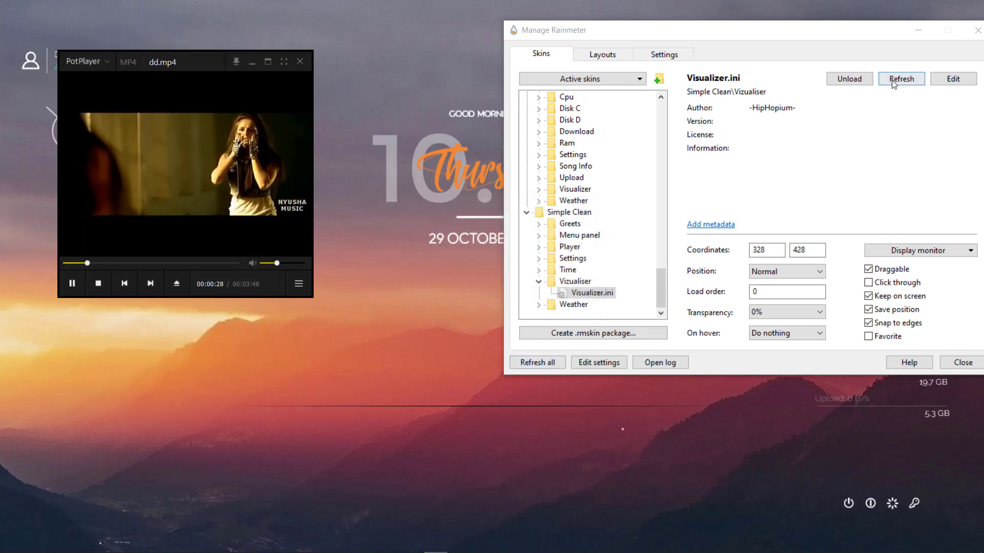
{"action": "left_click_drag", "start_coordinate": [383, 403], "coordinate": [472, 406]}
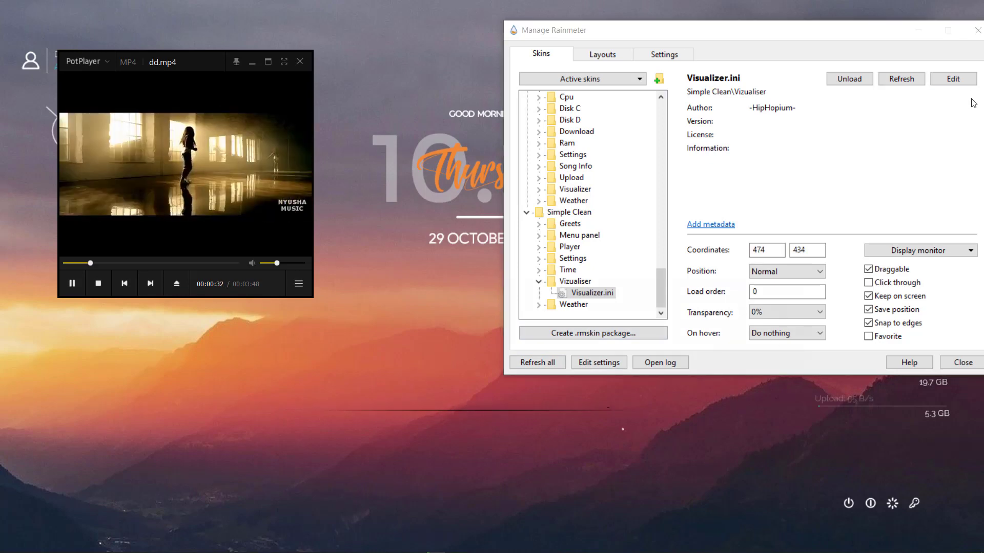
- Set W=1 for both [MeterStyle] and [MeterStyleR] bars, save, and refresh the visualizer
{"action": "left_click", "coordinate": [953, 78]}
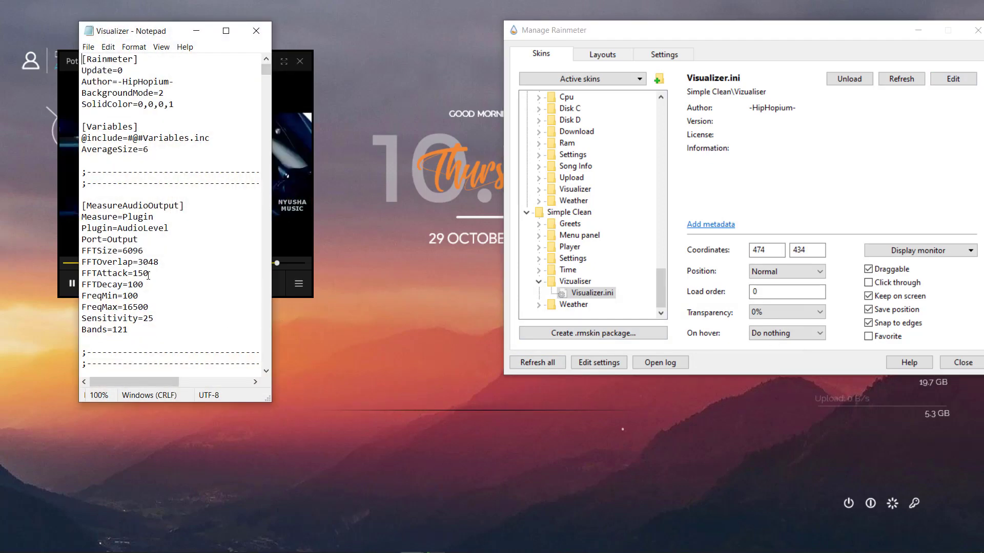
{"action": "scroll", "coordinate": [148, 275], "scroll_direction": "down", "scroll_amount": 7}
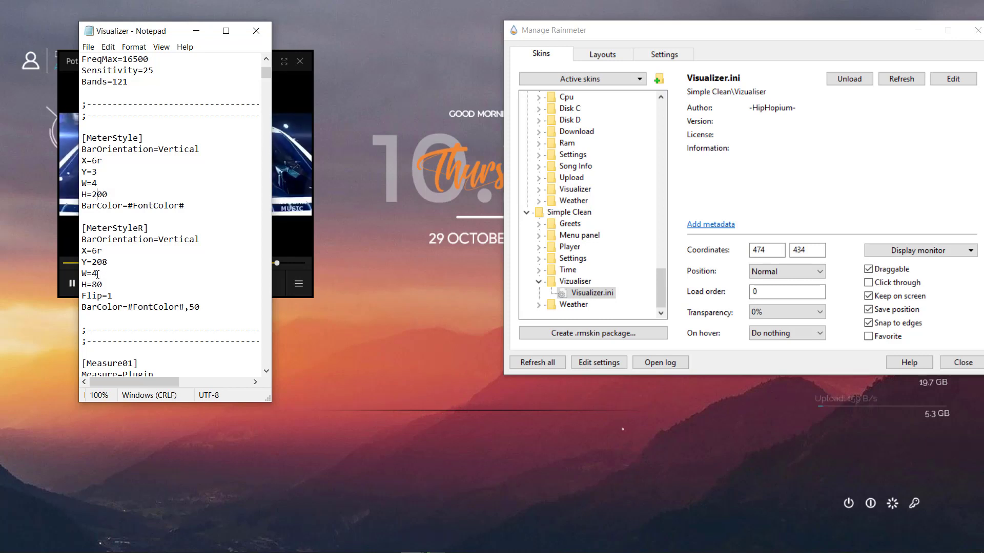
{"action": "left_click", "coordinate": [97, 273]}
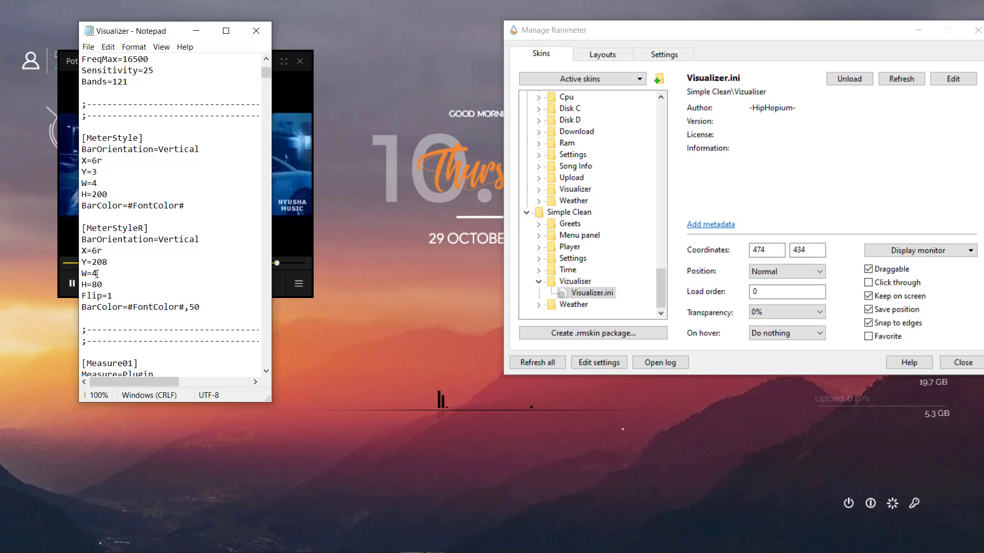
{"action": "key", "text": "BackSpace"}
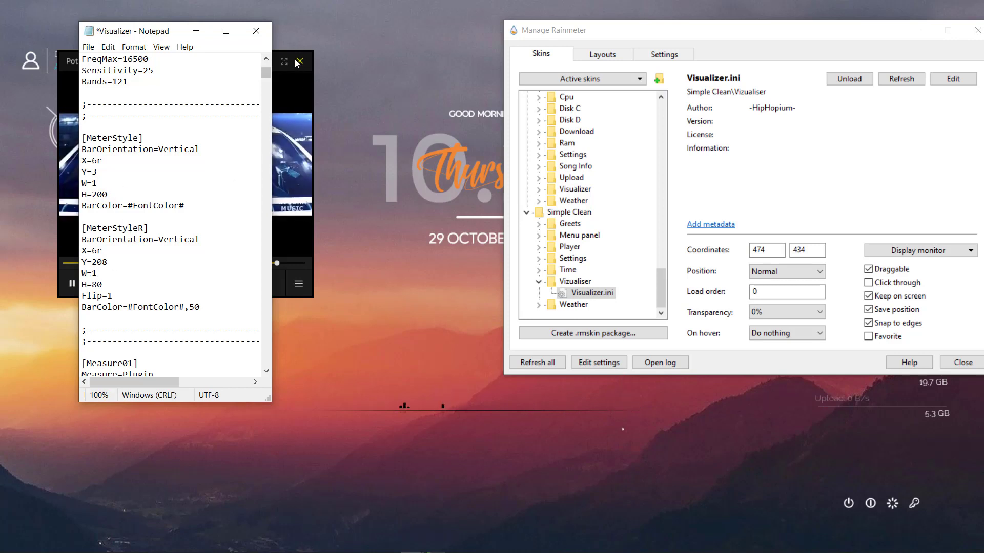
{"action": "left_click", "coordinate": [256, 30]}
{"action": "left_click", "coordinate": [476, 301]}
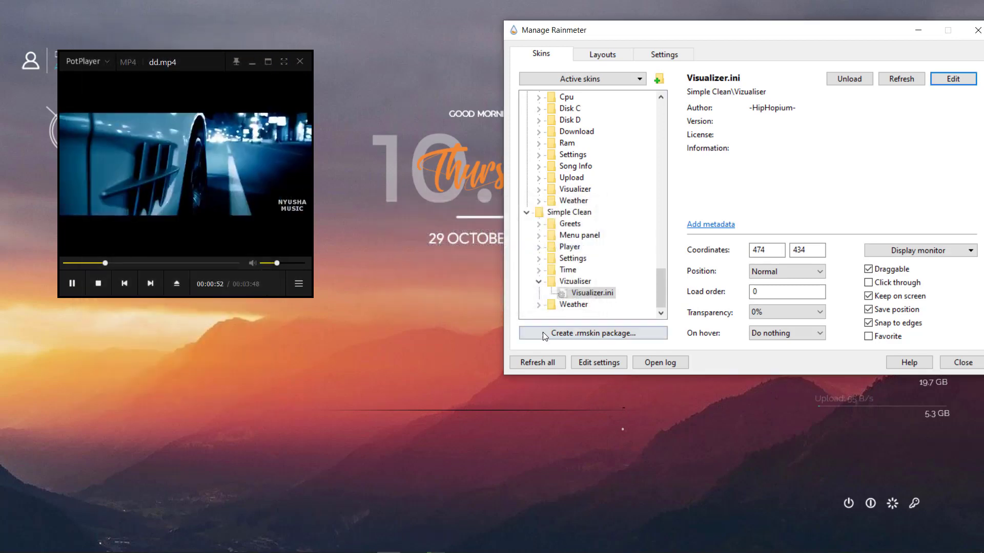
{"action": "left_click", "coordinate": [901, 79]}
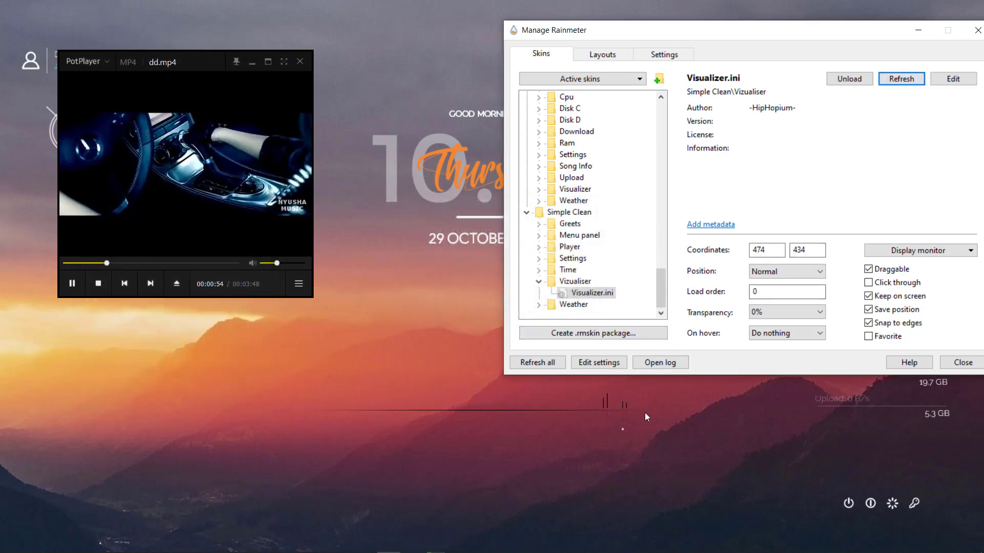
- Set the [MeterStyle] bars to Y=5, save Visualizer.ini, and refresh the skin
{"action": "left_click", "coordinate": [953, 78]}
{"action": "scroll", "coordinate": [161, 297], "scroll_direction": "down", "scroll_amount": 4}
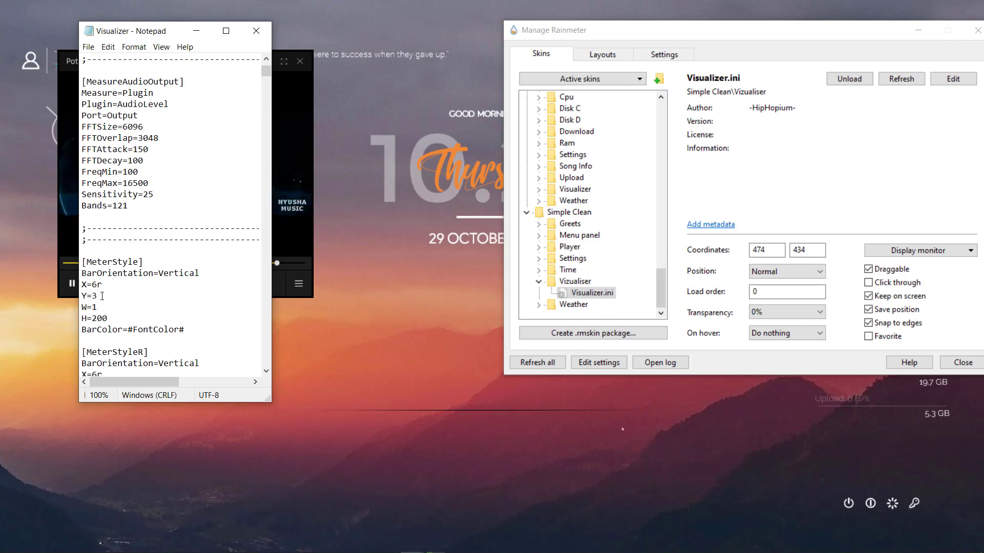
{"action": "scroll", "coordinate": [104, 294], "scroll_direction": "down", "scroll_amount": 4}
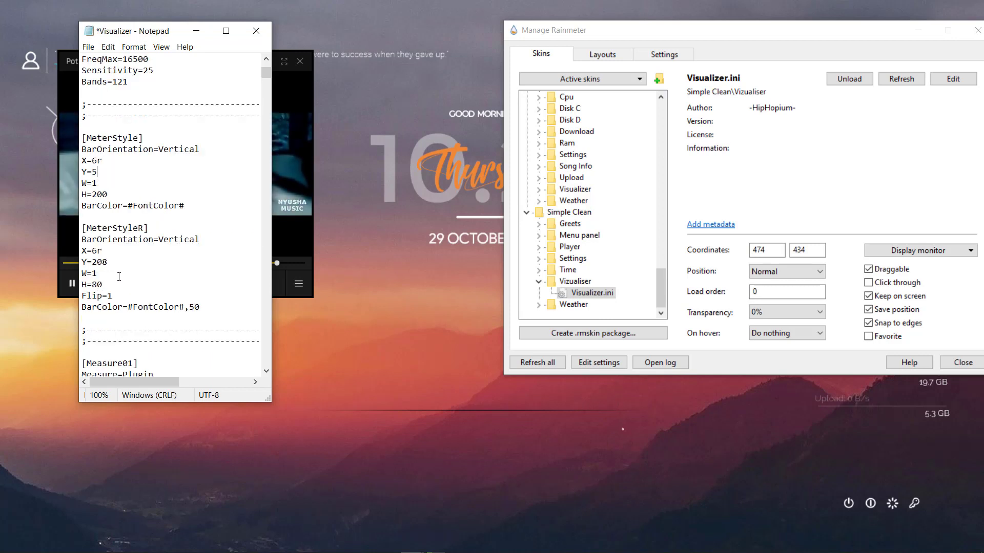
{"action": "left_click", "coordinate": [265, 35]}
{"action": "left_click", "coordinate": [460, 358]}
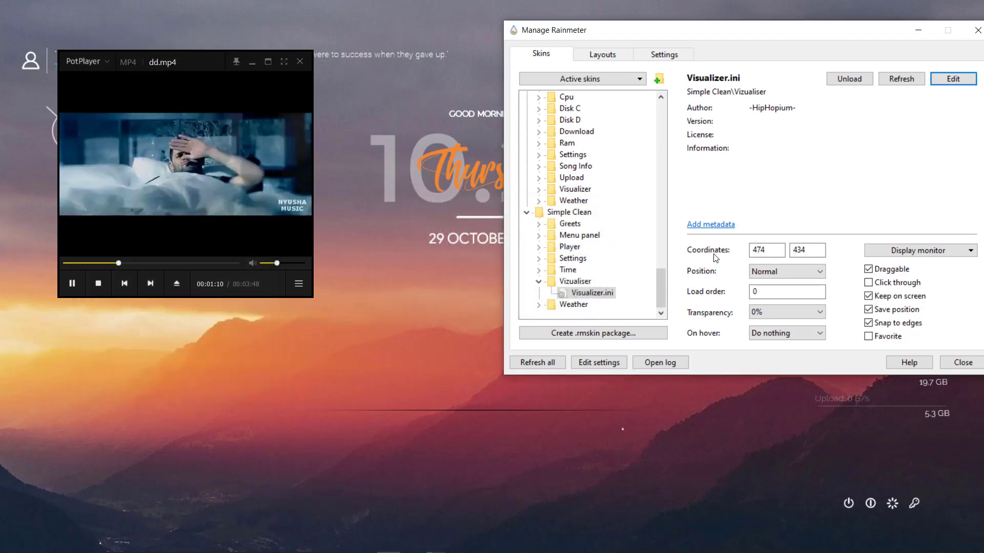
{"action": "left_click", "coordinate": [916, 78]}
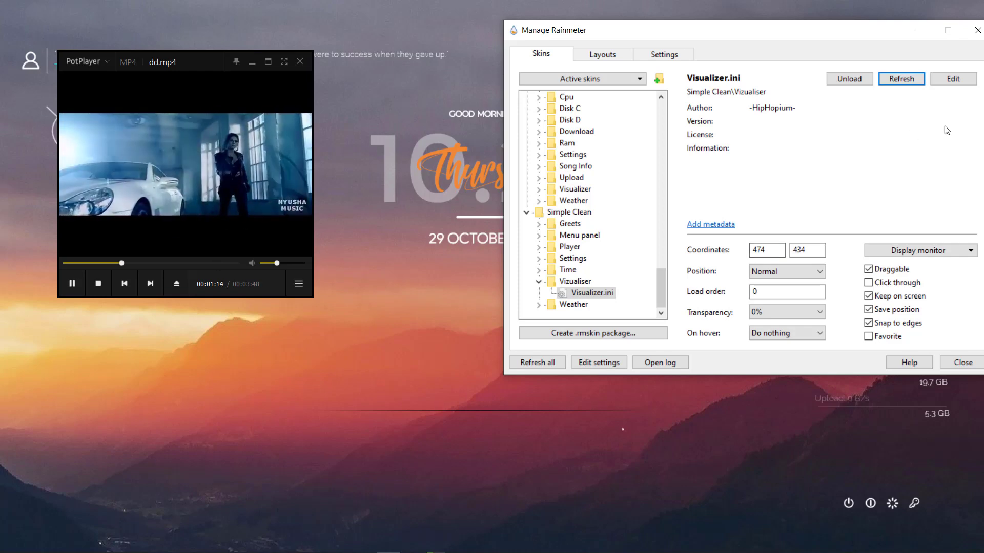
- Raise Sensitivity from 25 to 30, save the file, and refresh the visualizer
{"action": "left_click", "coordinate": [954, 78]}
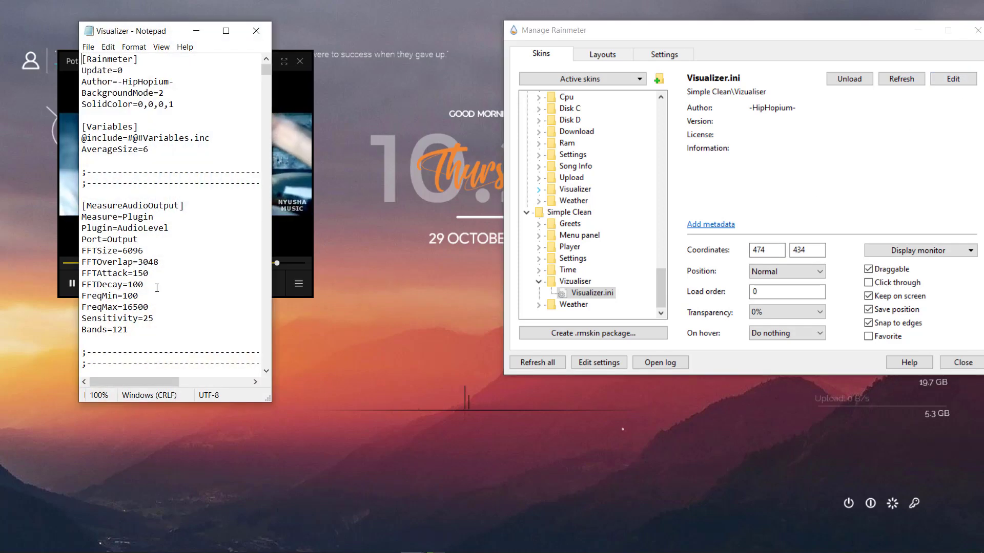
{"action": "left_click", "coordinate": [159, 321]}
{"action": "key", "text": "BackSpace"}
{"action": "key", "text": "BackSpace"}
{"action": "type", "text": "30"}
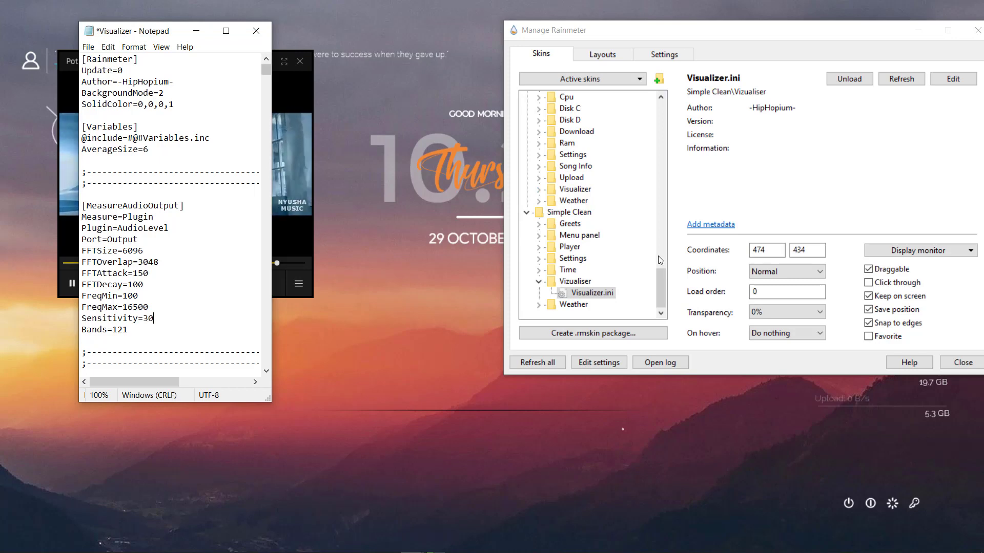
{"action": "left_click", "coordinate": [256, 31]}
{"action": "left_click", "coordinate": [459, 300]}
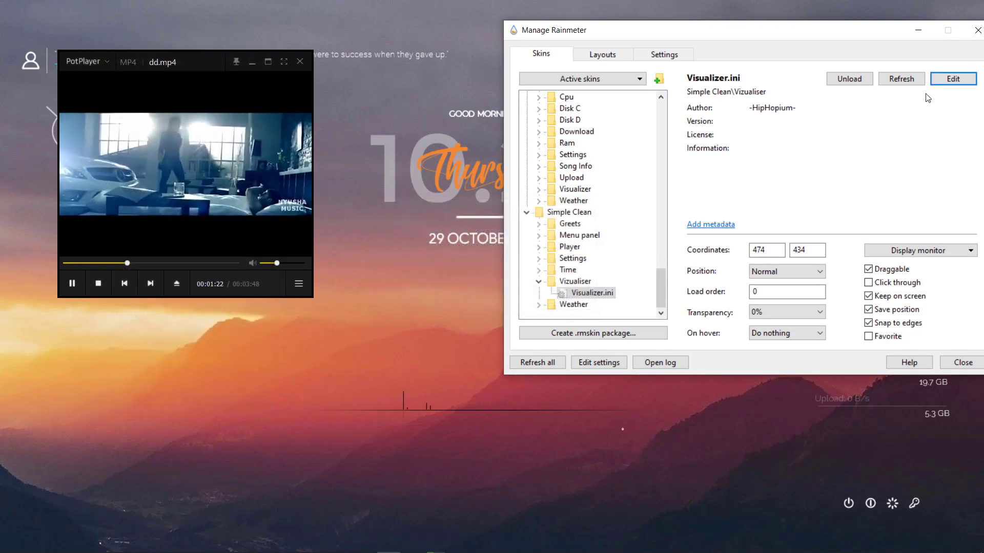
{"action": "left_click", "coordinate": [902, 79]}
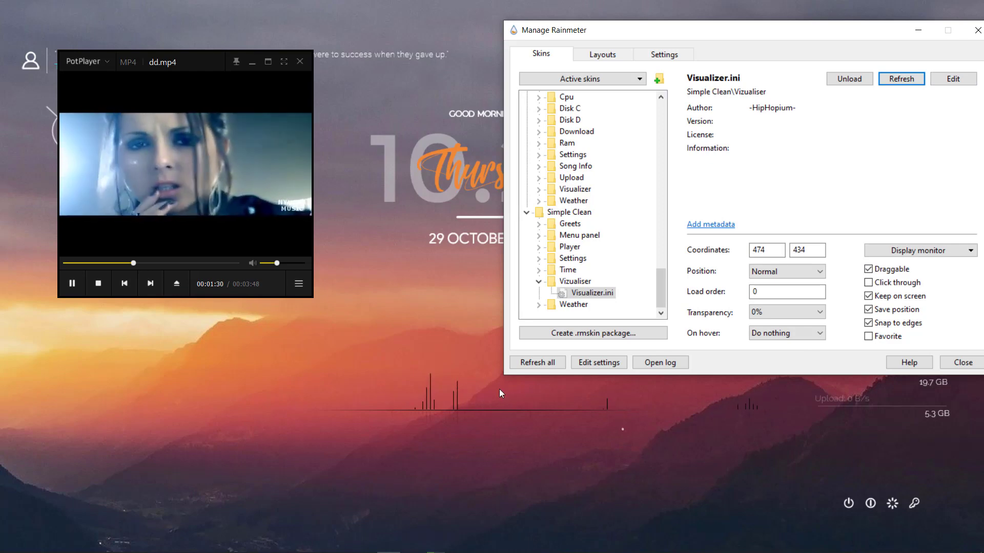
- In Visualizer.ini, change X=6r to X=3r under [MeterStyle] and [MeterStyleR], then save
{"action": "left_click", "coordinate": [953, 78]}
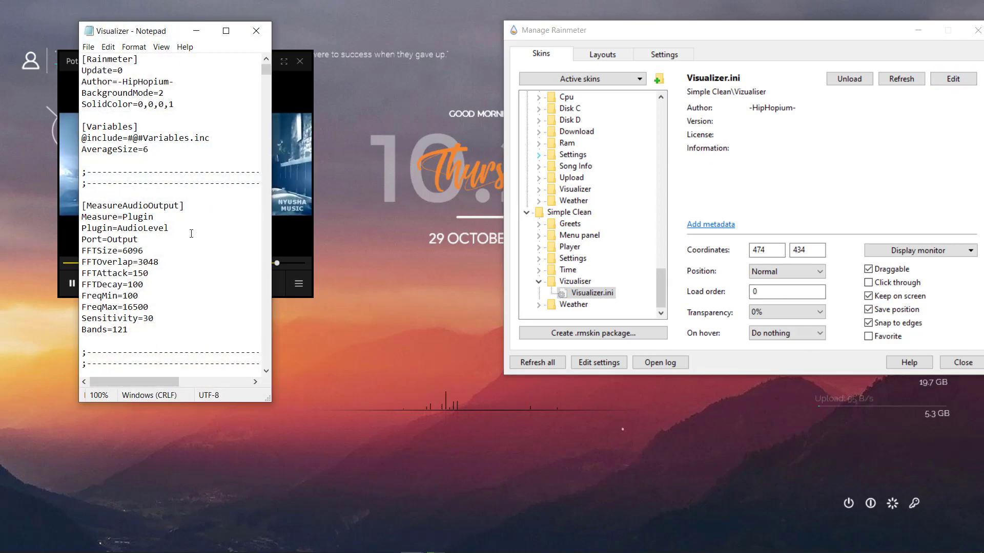
{"action": "scroll", "coordinate": [154, 280], "scroll_direction": "down", "scroll_amount": 4}
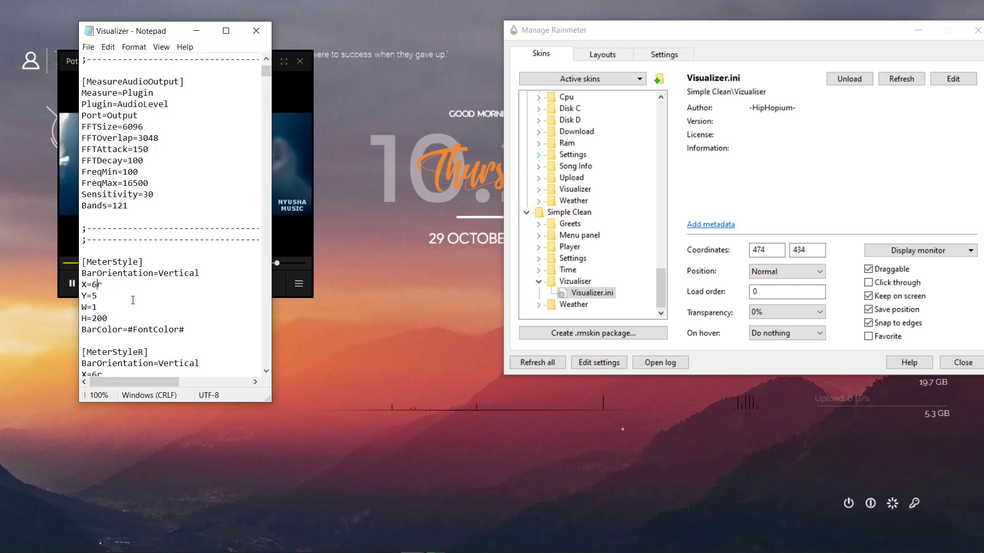
{"action": "left_click", "coordinate": [97, 285]}
{"action": "key", "text": "BackSpace"}
{"action": "type", "text": "3"}
{"action": "scroll", "coordinate": [136, 287], "scroll_direction": "down", "scroll_amount": 4}
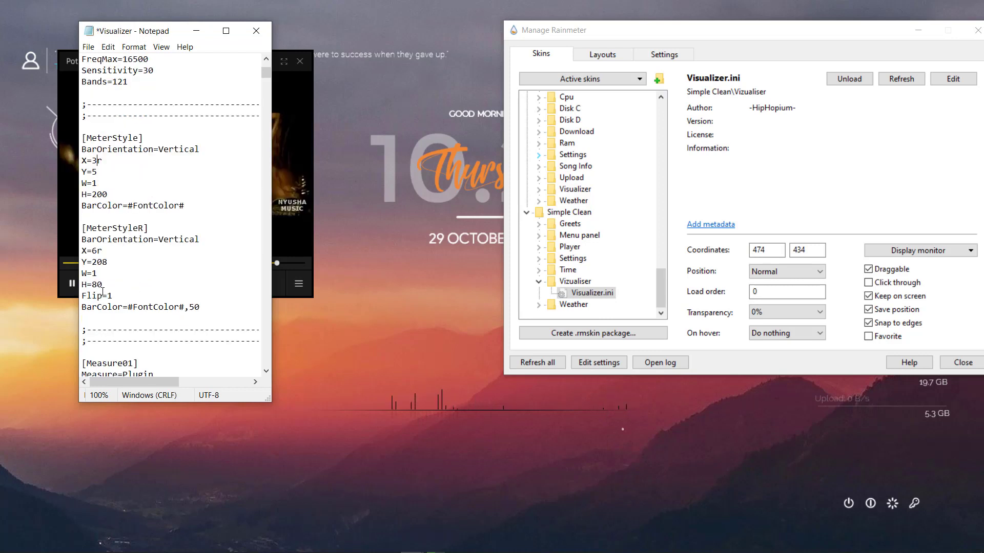
{"action": "left_click", "coordinate": [98, 252]}
{"action": "key", "text": "BackSpace"}
{"action": "type", "text": "3"}
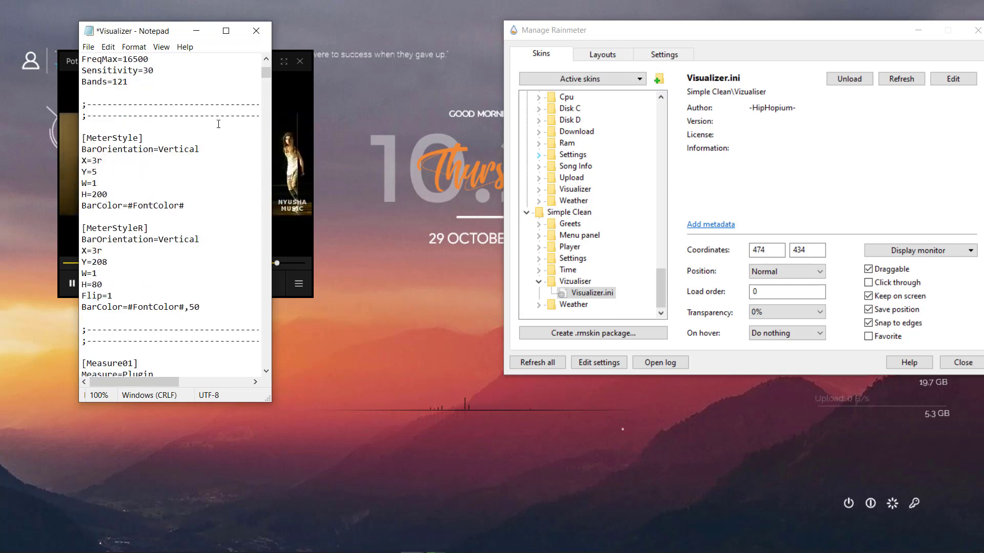
{"action": "left_click", "coordinate": [256, 31]}
{"action": "left_click", "coordinate": [463, 299]}
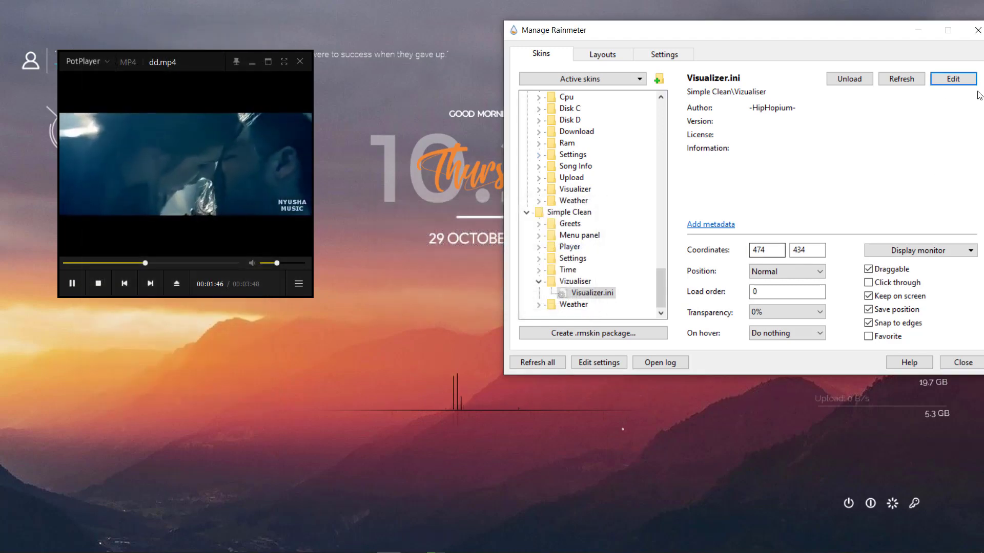
- Refresh the visualizer, nudge the clock and date widget lower, and park PotPlayer upper right
{"action": "left_click", "coordinate": [901, 78]}
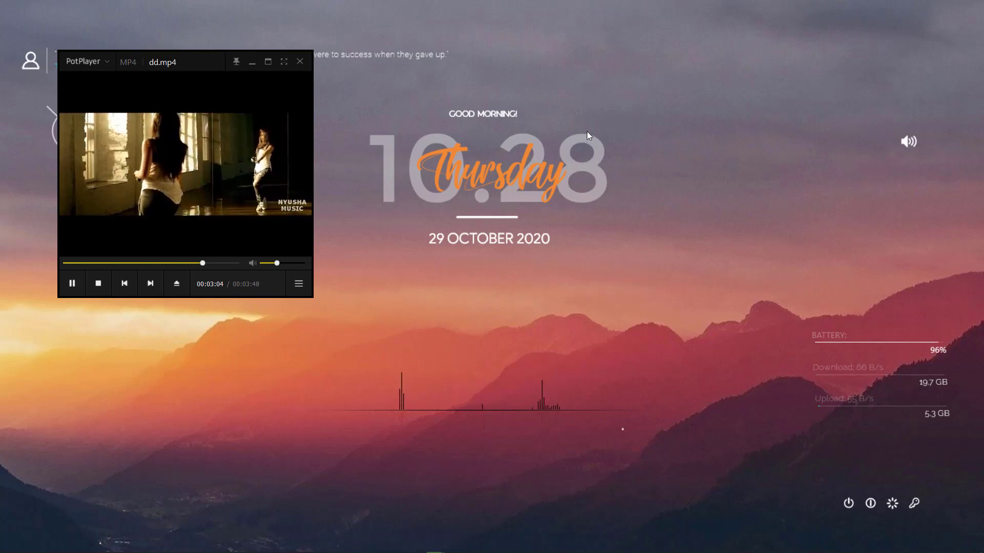
{"action": "left_click_drag", "start_coordinate": [207, 64], "coordinate": [207, 163]}
{"action": "left_click_drag", "start_coordinate": [493, 167], "coordinate": [493, 185]}
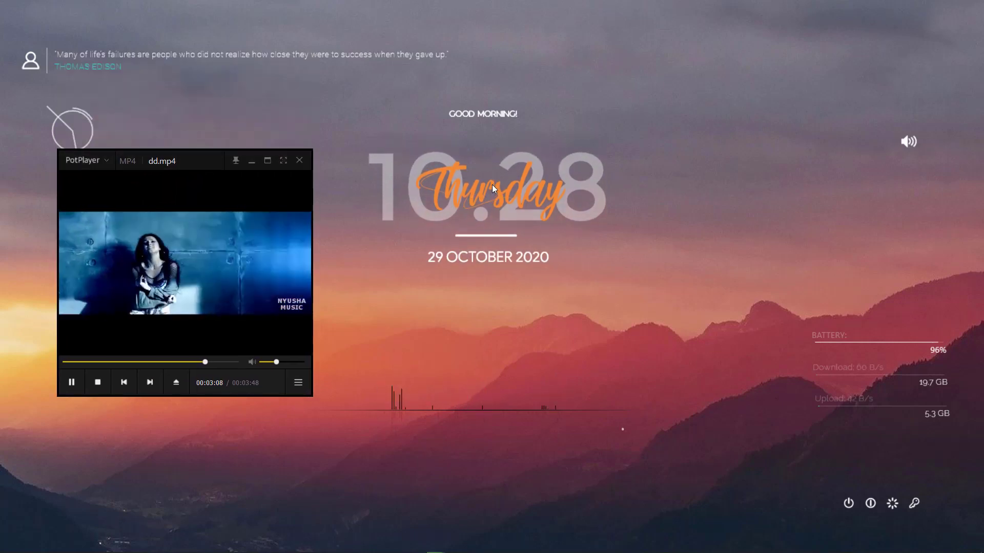
{"action": "left_click_drag", "start_coordinate": [201, 164], "coordinate": [760, 37]}
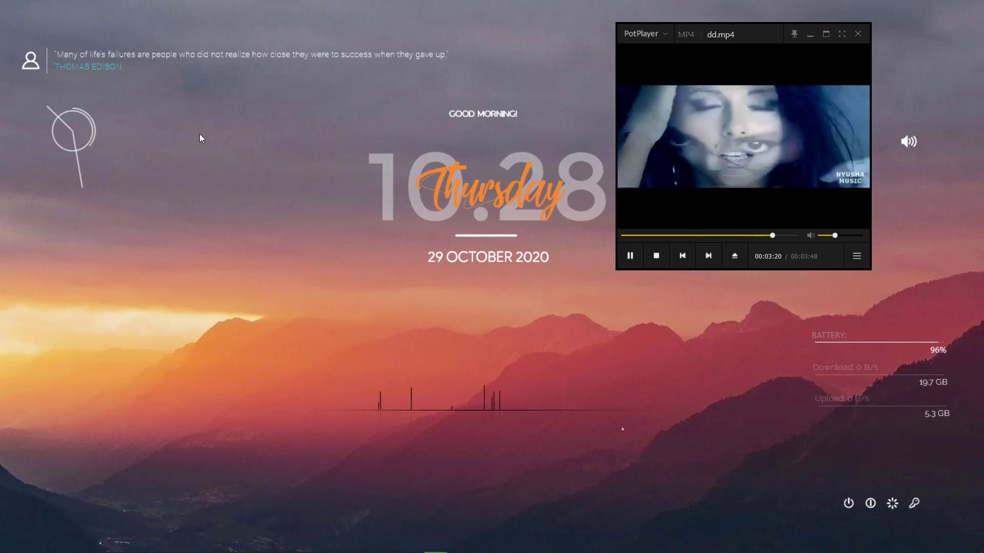
- Open the quote widget's Quotes.ini, widen and centre it, scroll through, then close it
{"action": "right_click", "coordinate": [119, 56]}
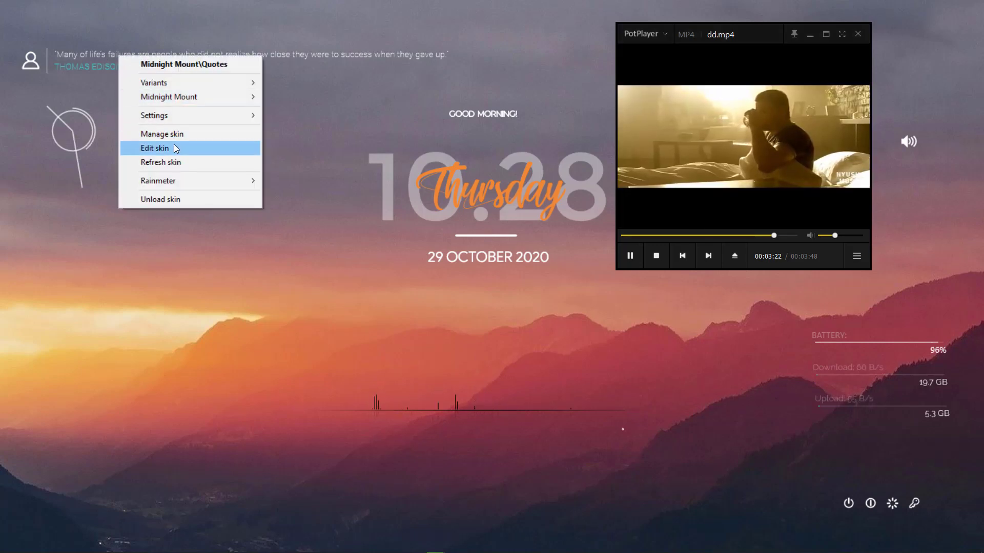
{"action": "left_click", "coordinate": [154, 148]}
{"action": "left_click_drag", "start_coordinate": [169, 35], "coordinate": [385, 65]}
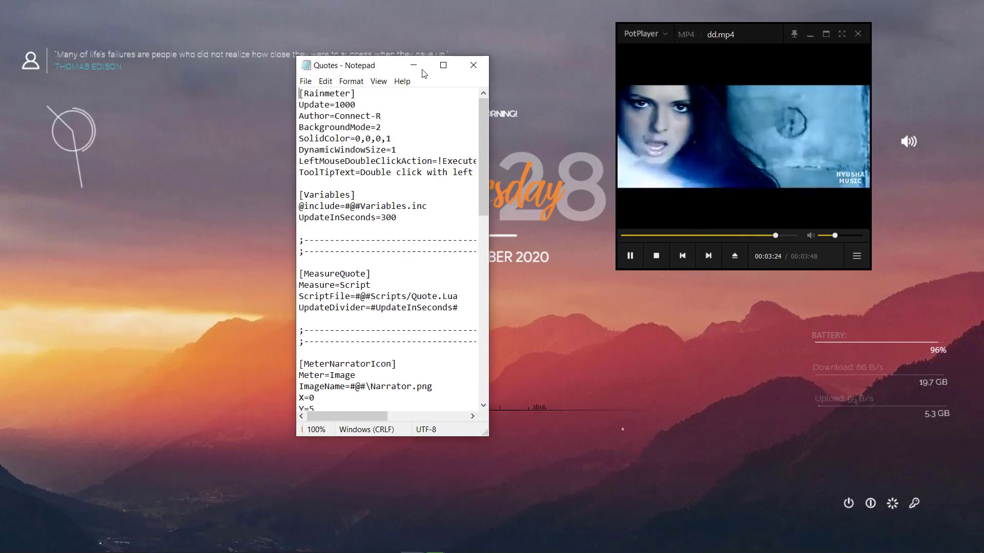
{"action": "left_click_drag", "start_coordinate": [494, 230], "coordinate": [726, 230]}
{"action": "scroll", "coordinate": [537, 270], "scroll_direction": "down", "scroll_amount": 16}
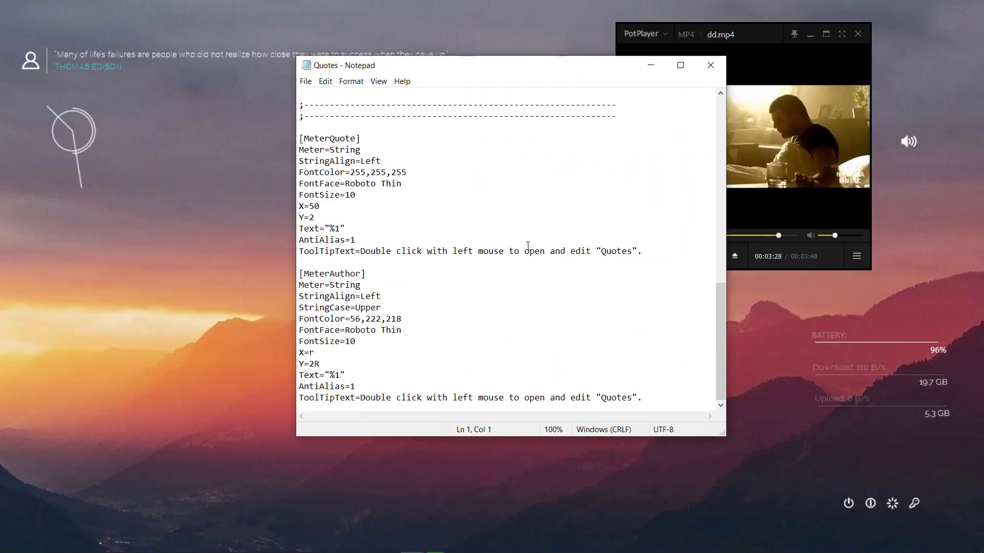
{"action": "scroll", "coordinate": [530, 245], "scroll_direction": "up", "scroll_amount": 7}
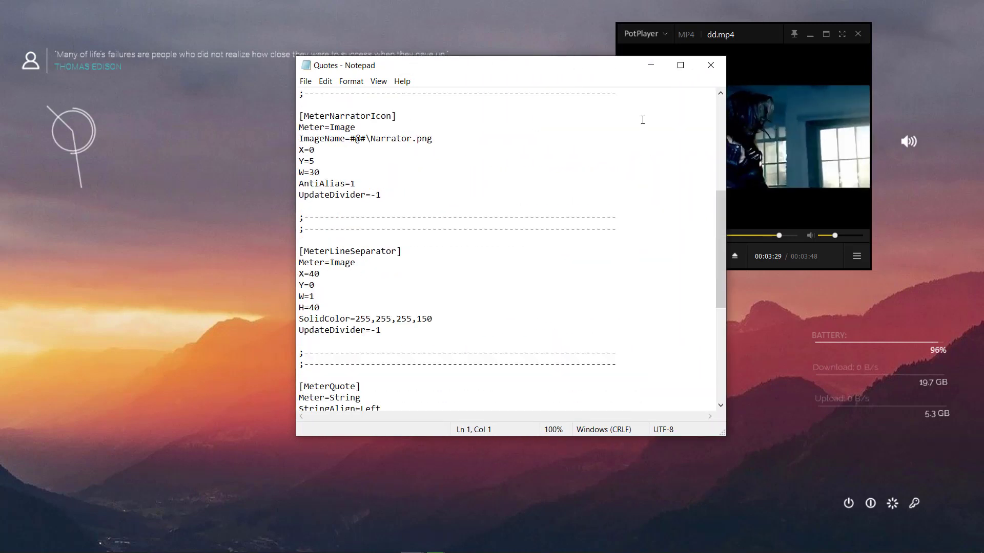
{"action": "left_click", "coordinate": [703, 68]}
- Open ListOfQuotes, widen Notepad for full lines, and select the quotes from Mark Twain onward
{"action": "double_click", "coordinate": [100, 62]}
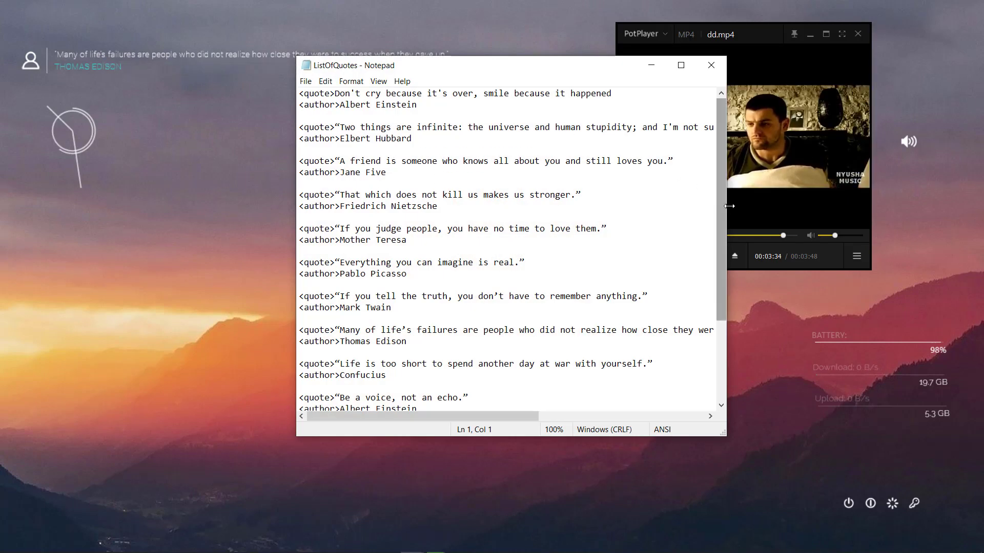
{"action": "left_click_drag", "start_coordinate": [729, 206], "coordinate": [926, 206]}
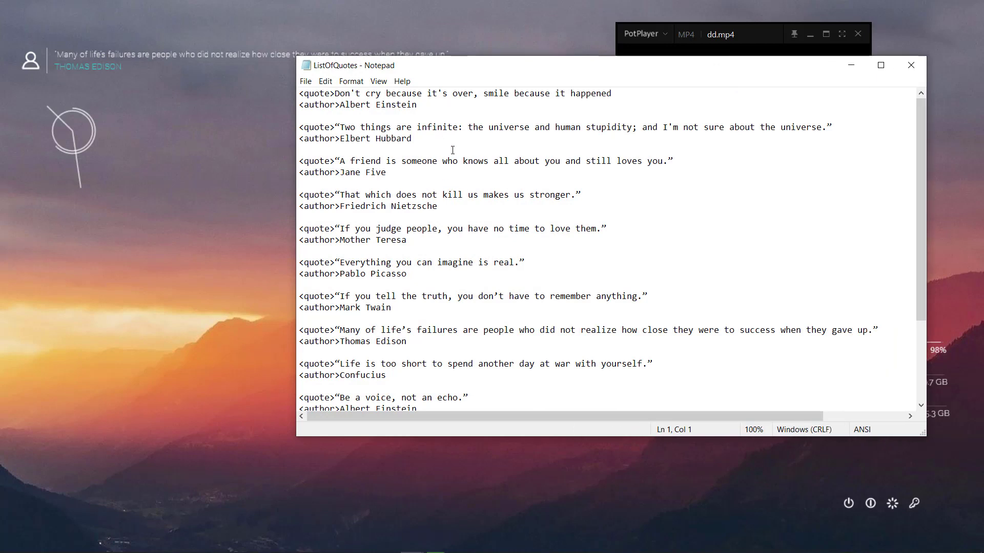
{"action": "left_click_drag", "start_coordinate": [644, 98], "coordinate": [487, 205]}
{"action": "left_click", "coordinate": [488, 203]}
{"action": "scroll", "coordinate": [439, 237], "scroll_direction": "down", "scroll_amount": 4}
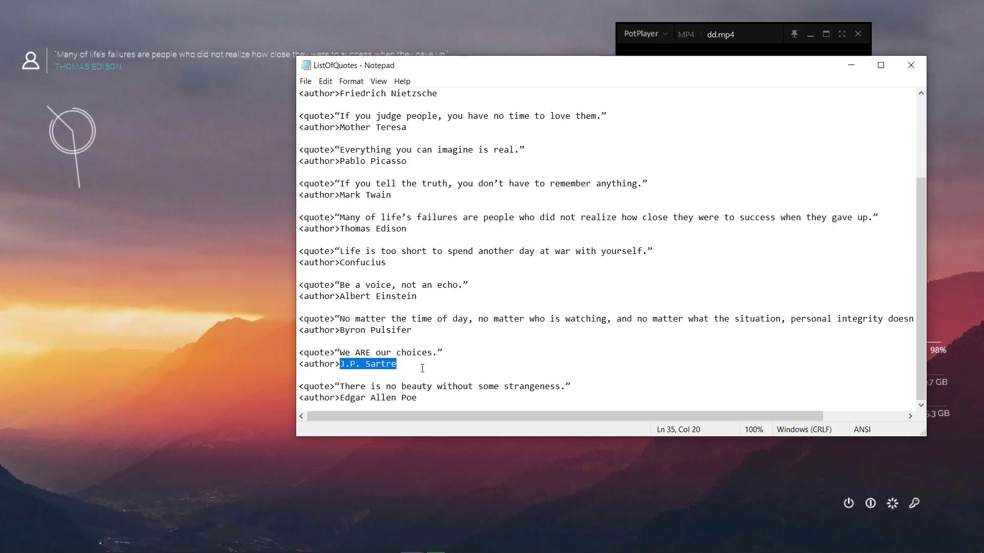
{"action": "left_click_drag", "start_coordinate": [416, 173], "coordinate": [547, 319]}
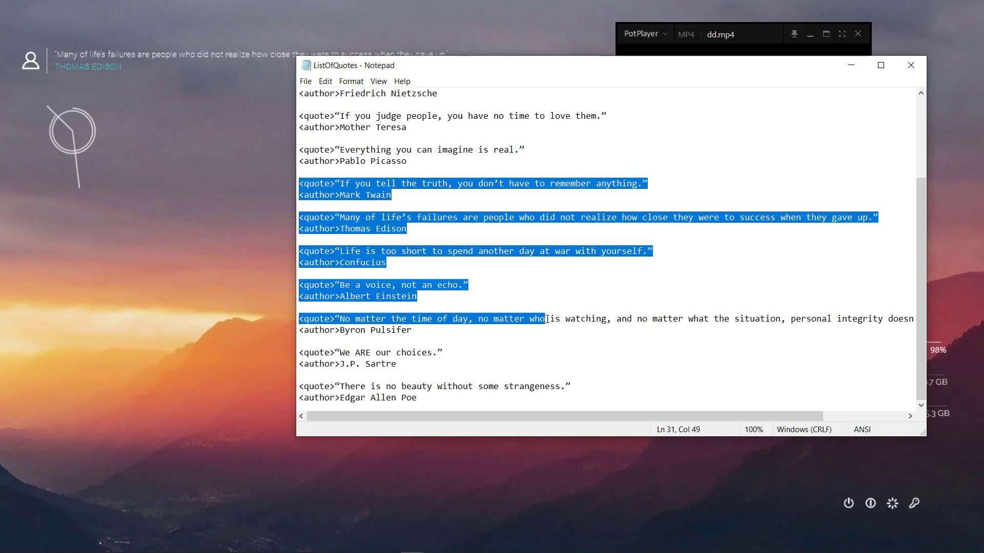
- Close the ListOfQuotes Notepad window and PotPlayer to leave the clean sunset desktop
{"action": "left_click", "coordinate": [920, 67]}
{"action": "left_click_drag", "start_coordinate": [750, 40], "coordinate": [682, 56]}
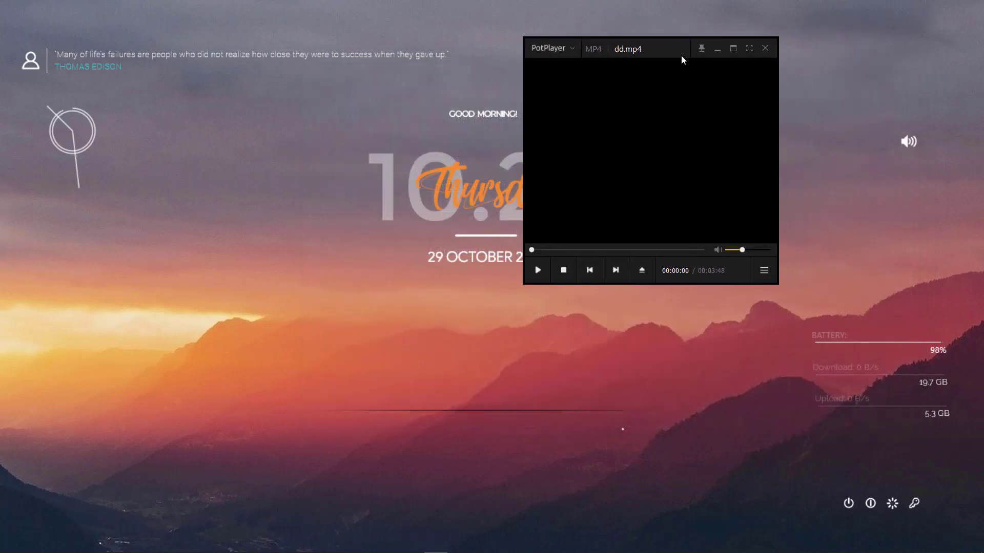
{"action": "key", "text": "alt+F4"}
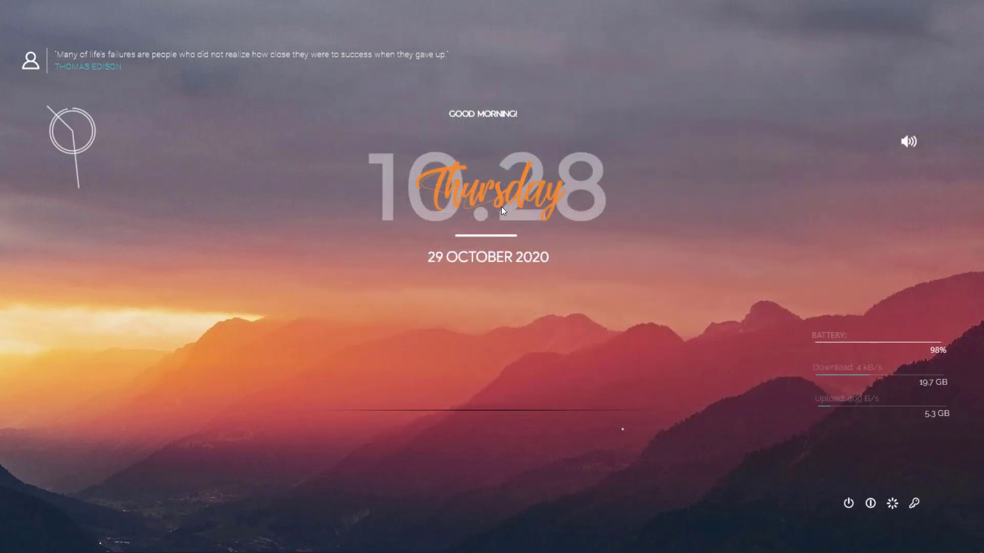